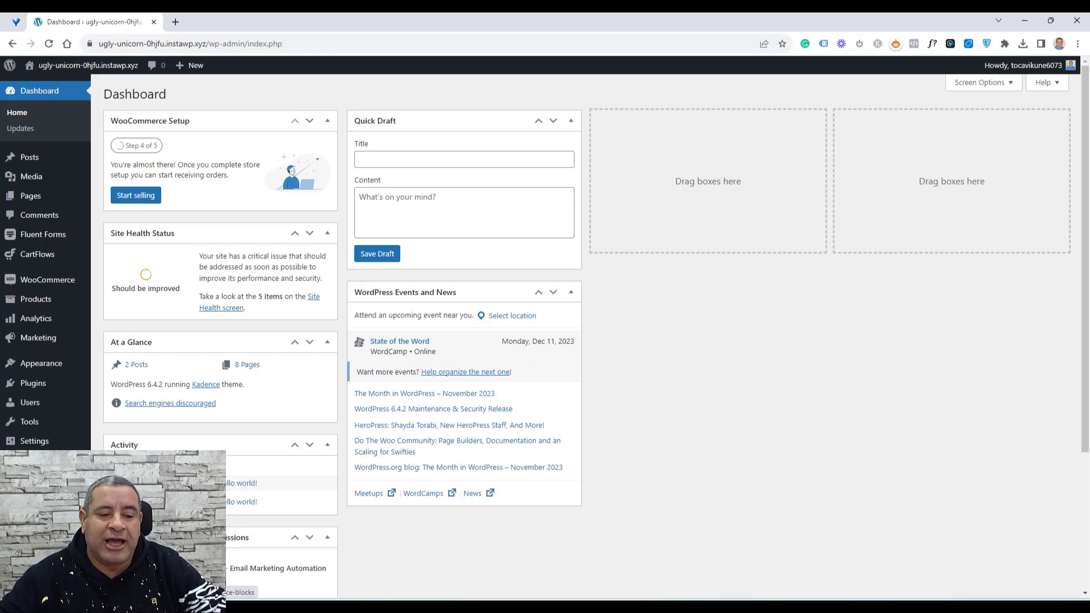
Start a new form from the Kadence Blocks forms list and title it "Contact Form 1"
key("F5")
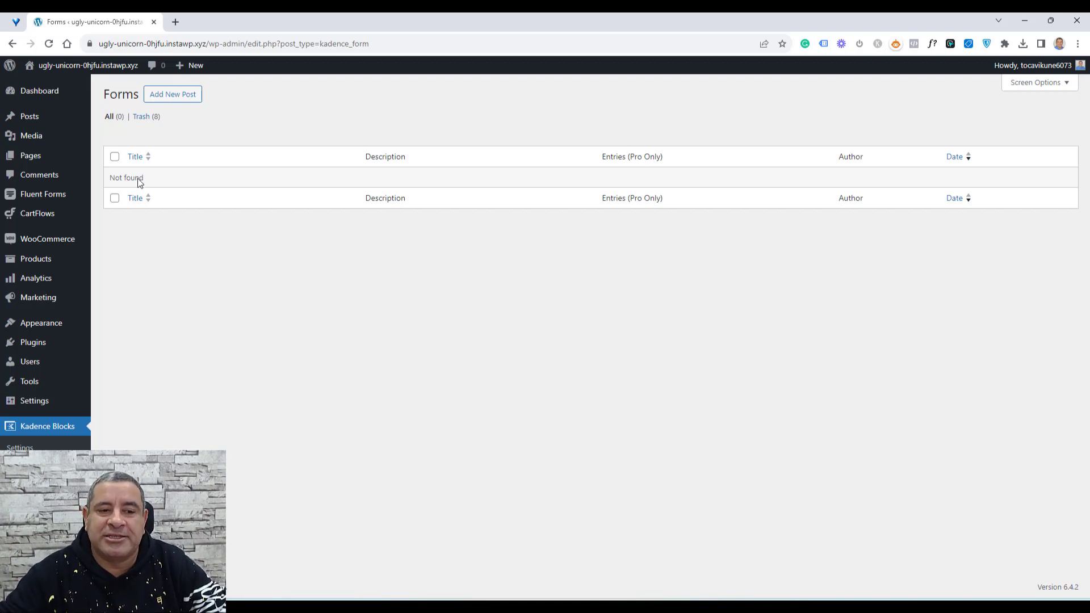
left_click(178, 97)
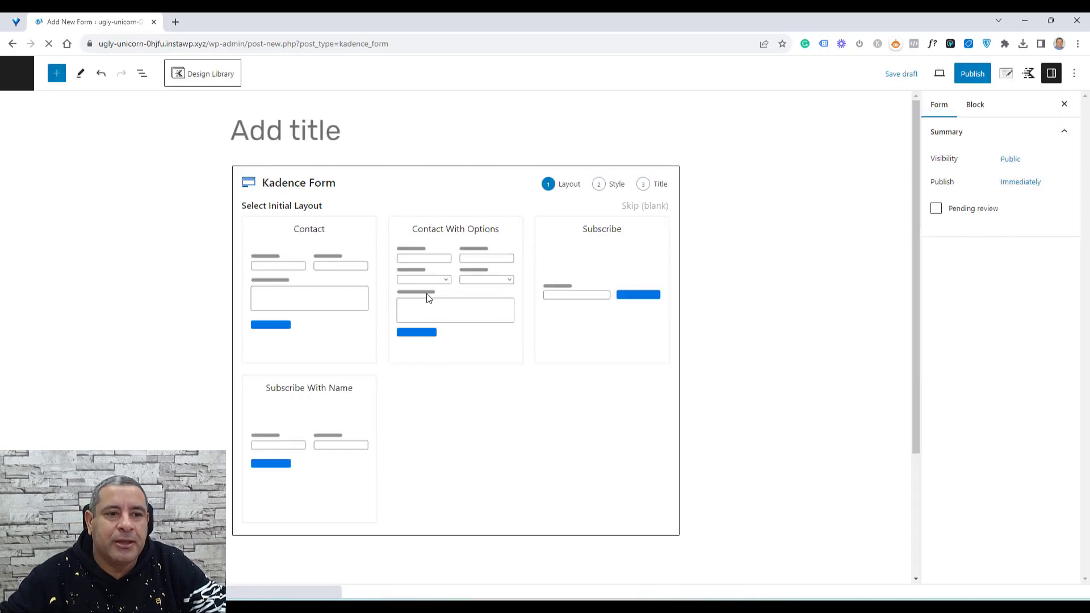
left_click(348, 121)
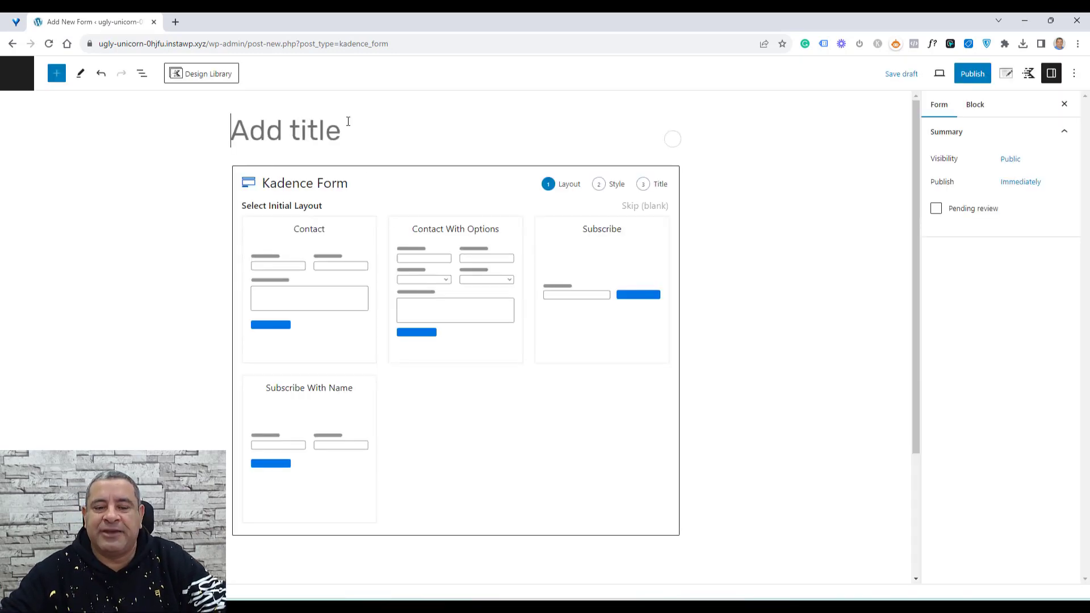
type("Contact Form")
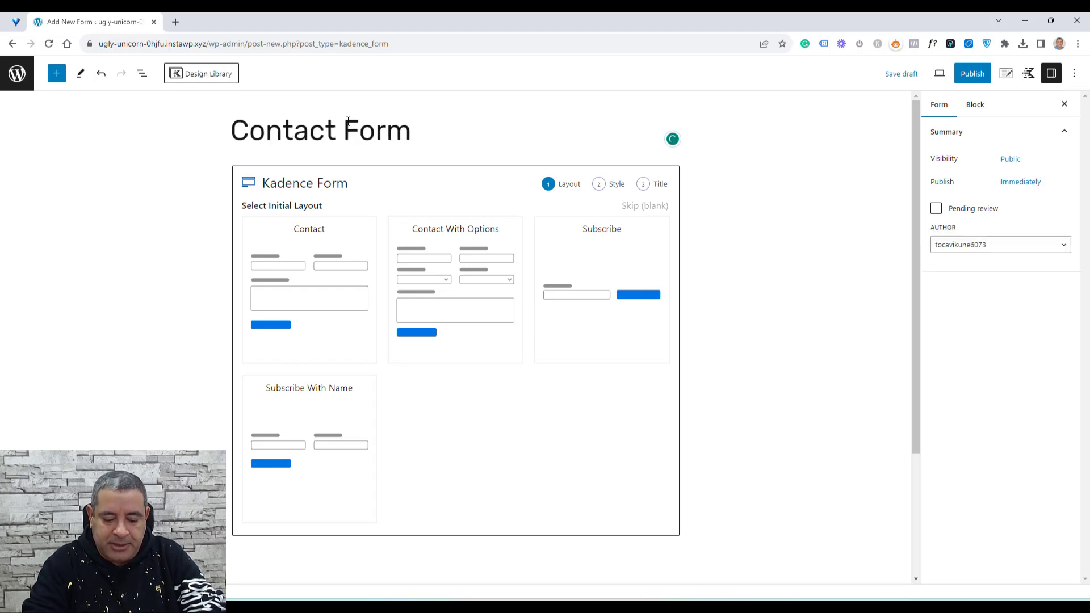
type(" 1")
Choose the Contact layout and the Basic style for the new form
mouse_move(348, 253)
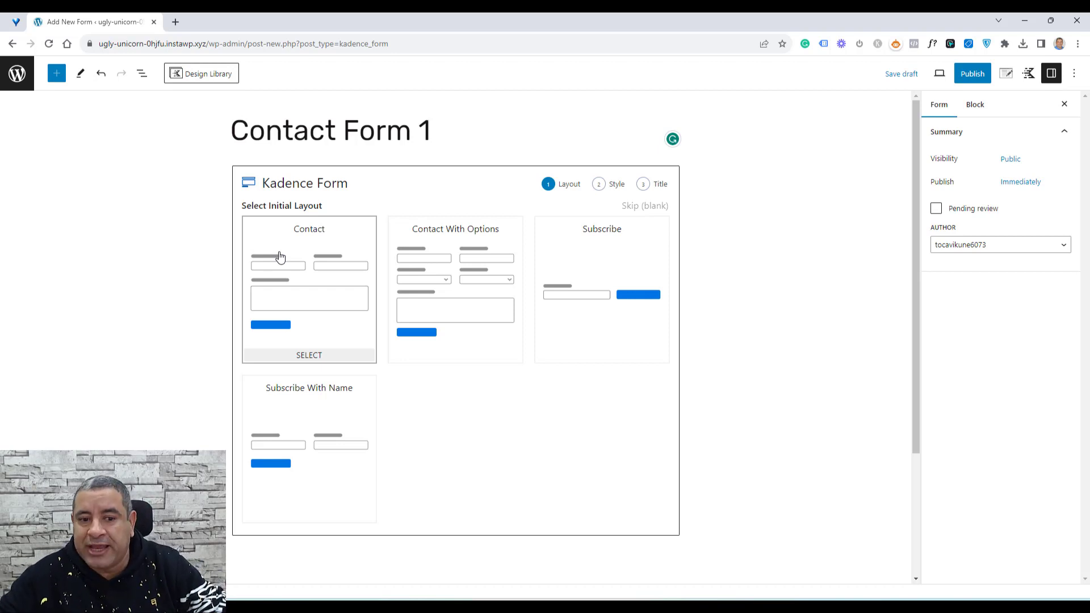
left_click(339, 296)
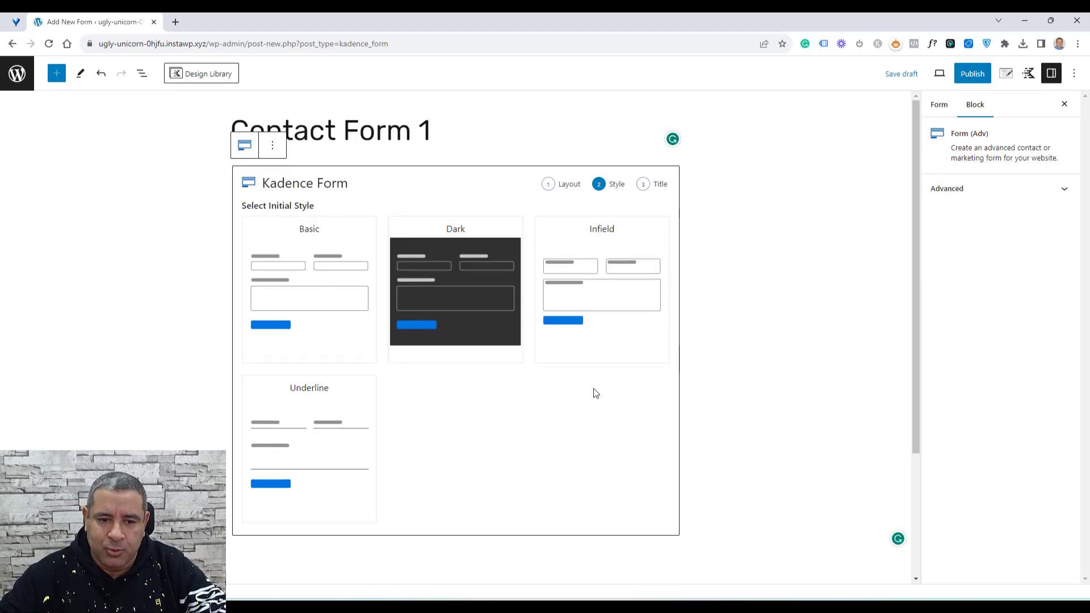
left_click(335, 291)
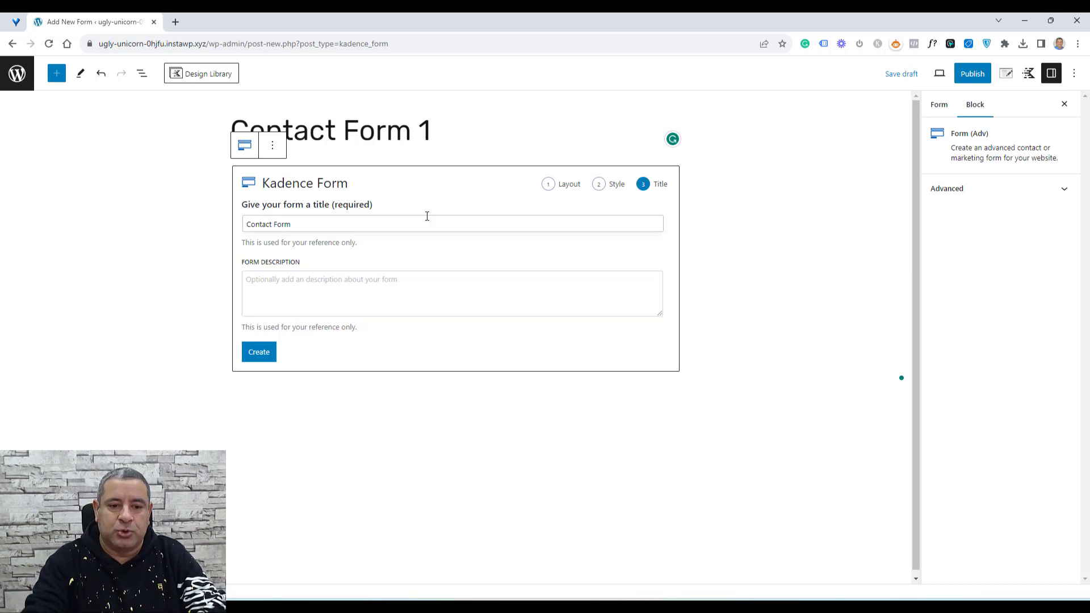
Create the form with the title "Website Contact Form", leaving its description empty, and keep its content as it is despite the template mismatch
type("We")
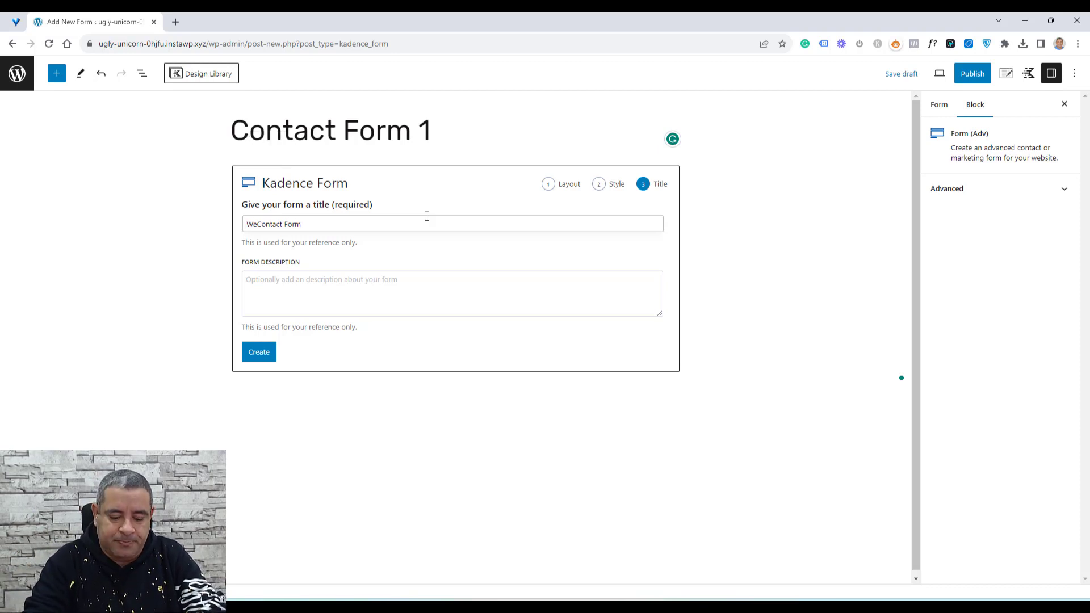
type("bsite")
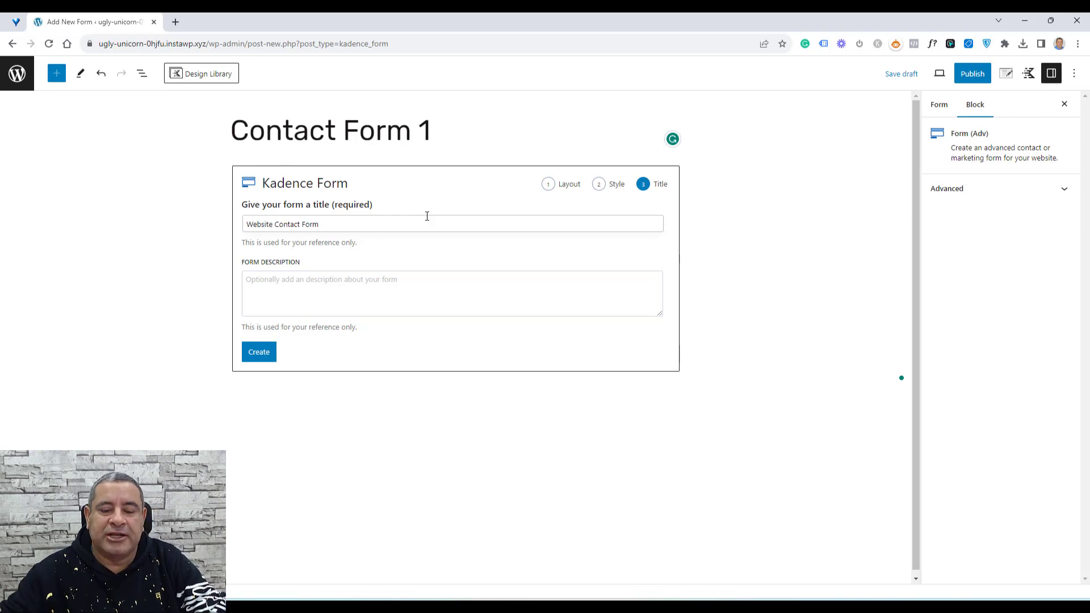
left_click(394, 293)
left_click(258, 357)
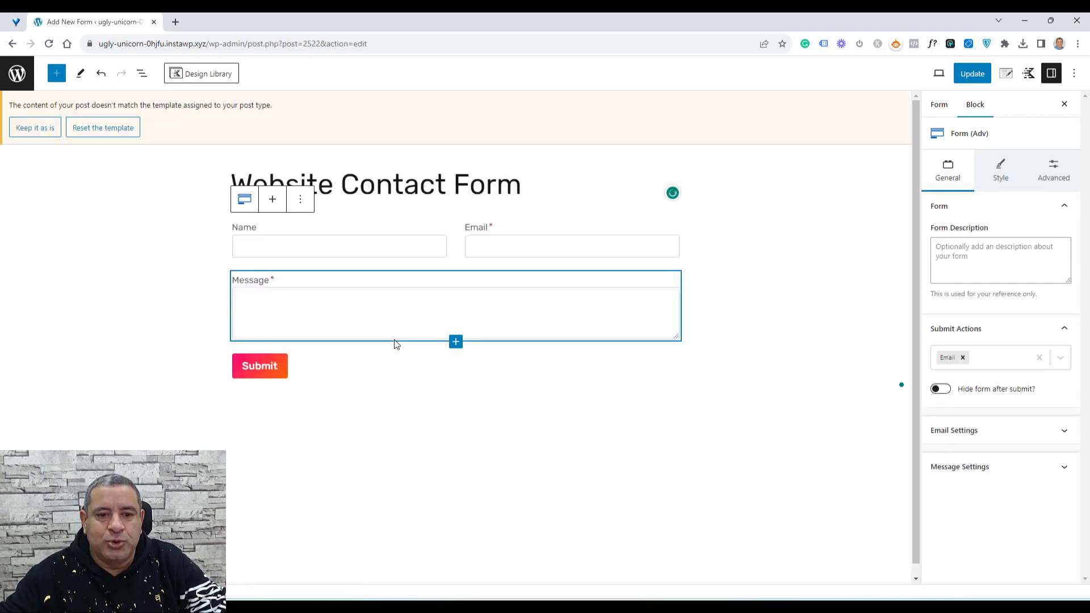
left_click(49, 128)
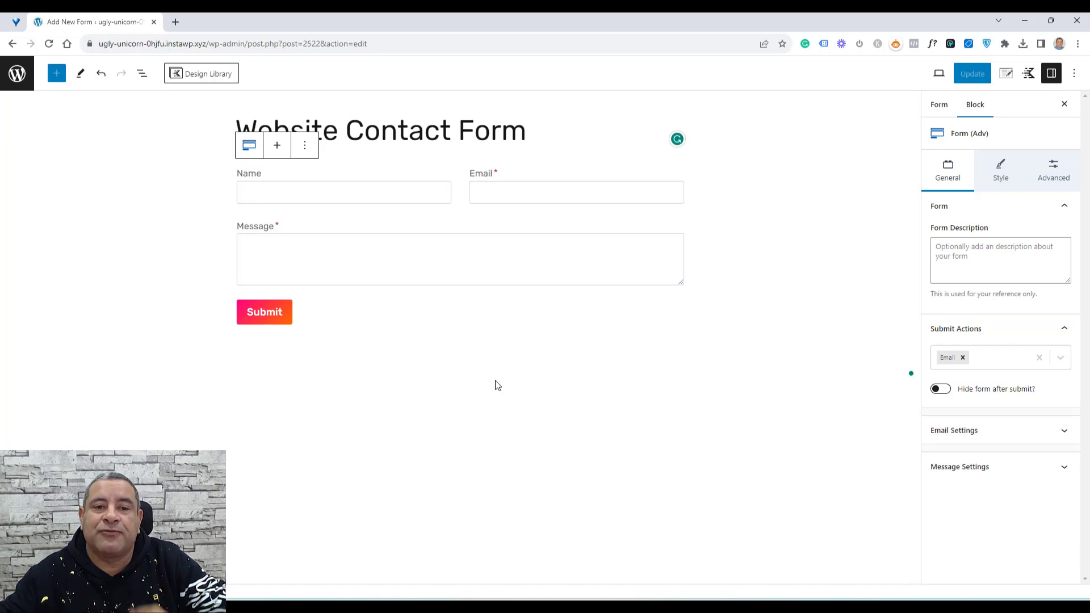
Show the form's block structure and change the Row Layout holding Name and Email to stacked full-width rows
left_click(142, 75)
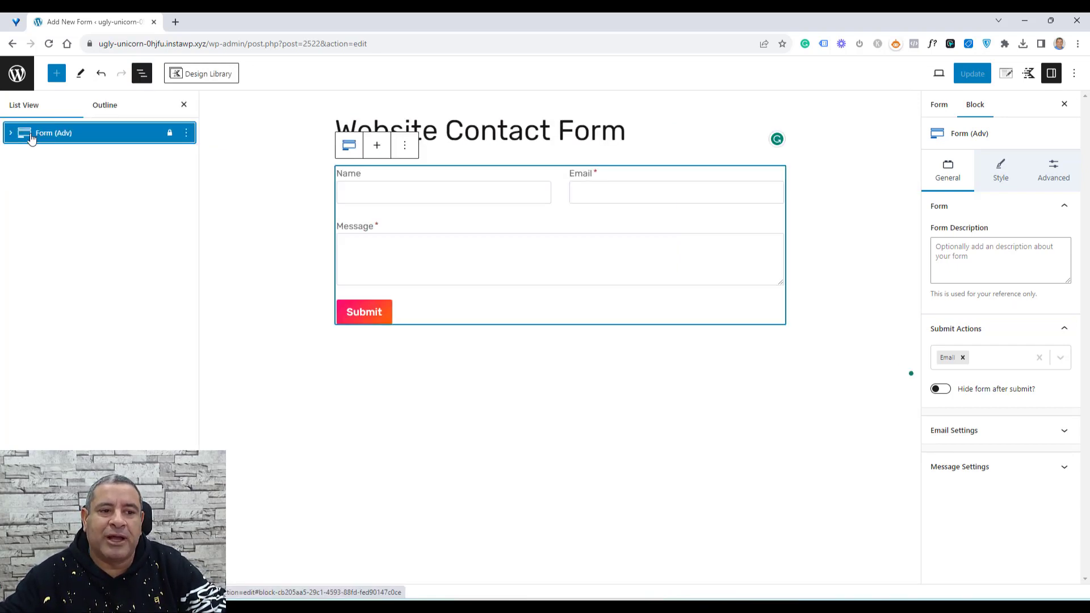
left_click(10, 133)
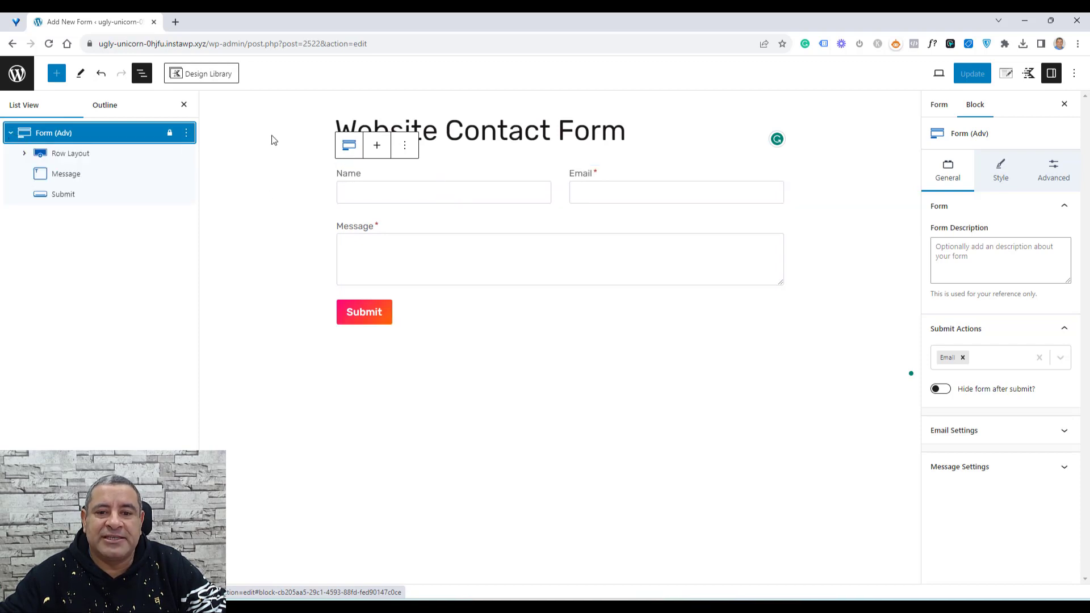
left_click(103, 158)
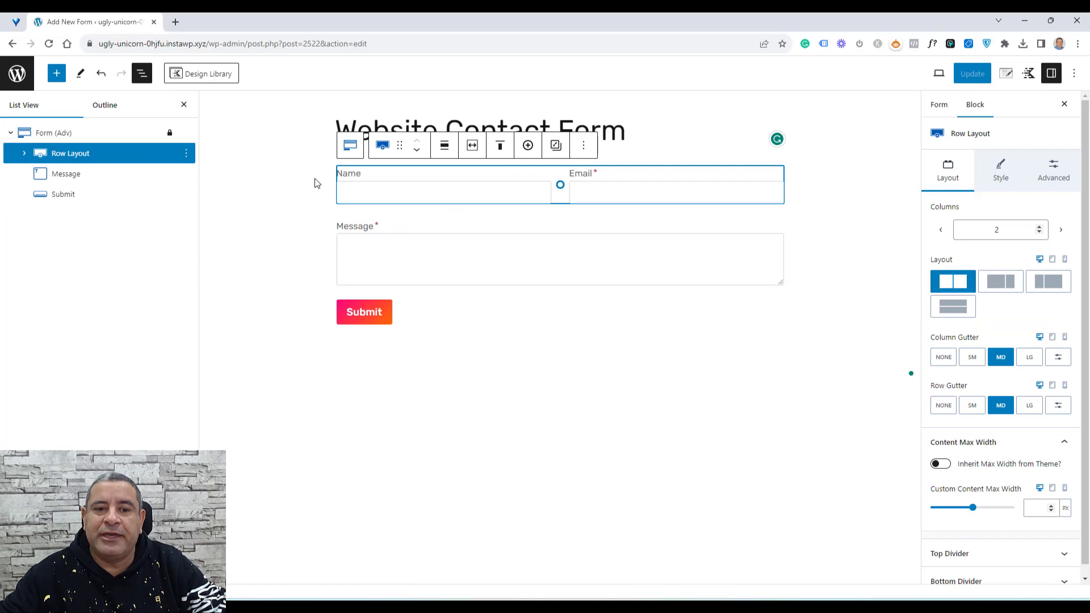
left_click(136, 176)
left_click(137, 197)
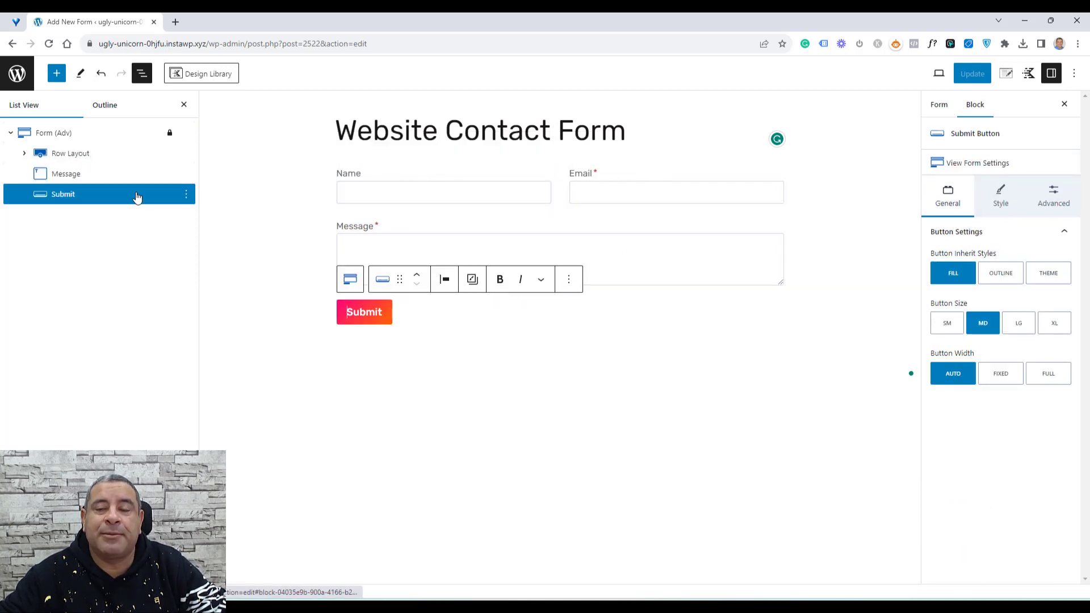
left_click(108, 163)
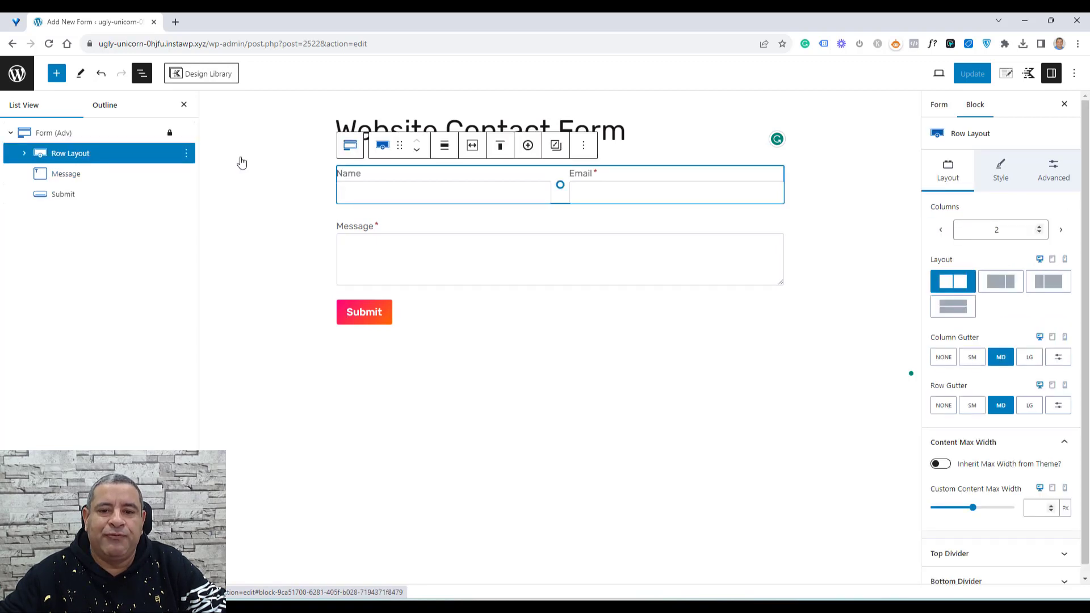
left_click(25, 154)
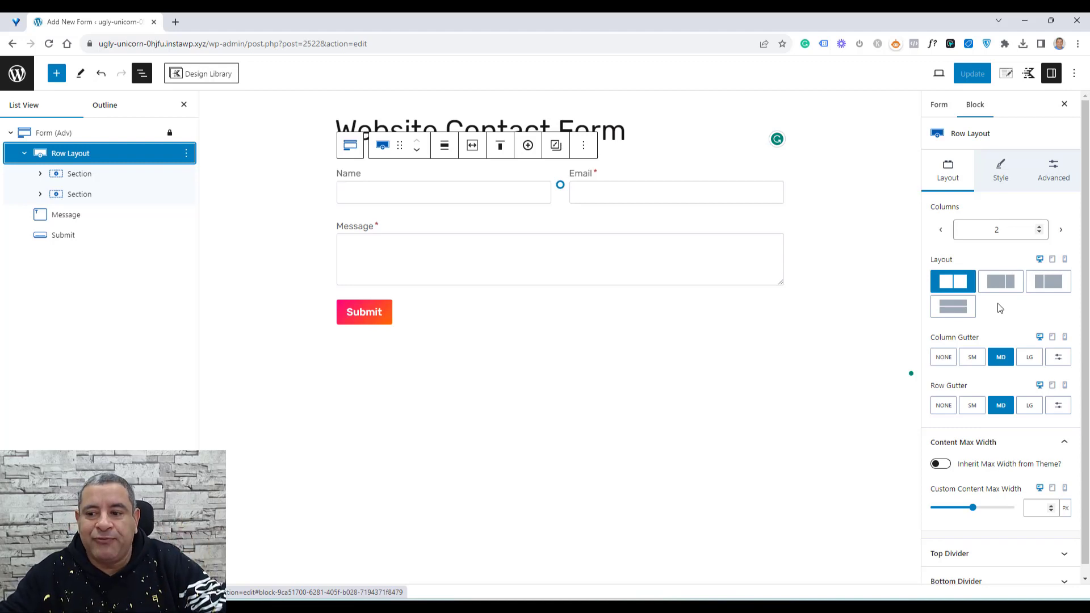
left_click(947, 316)
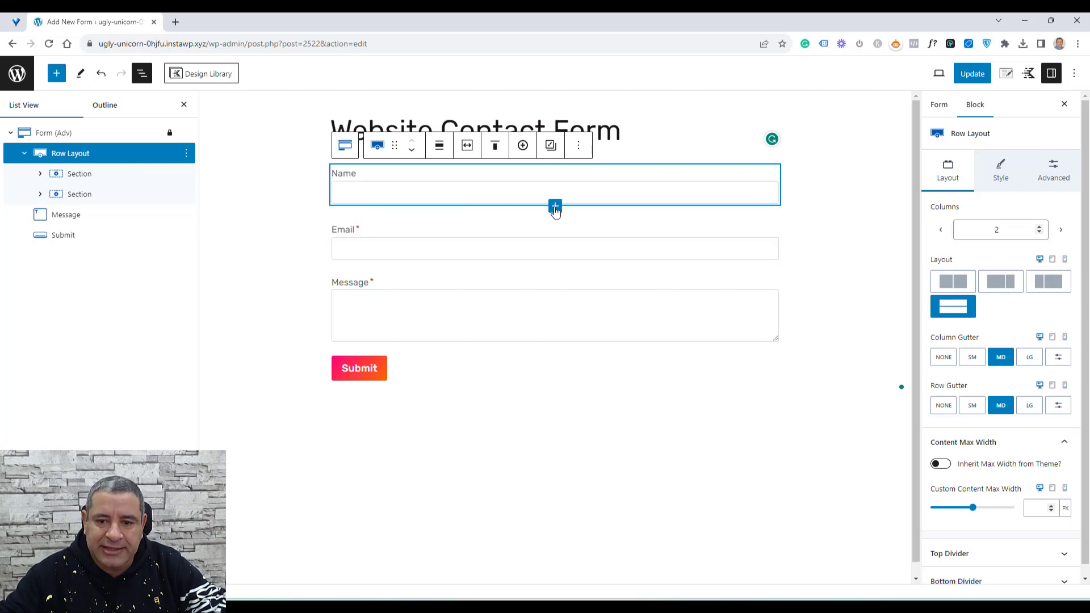
Review the available field types, add a Checkbox field below the Name field and label it "Gender"
left_click(556, 208)
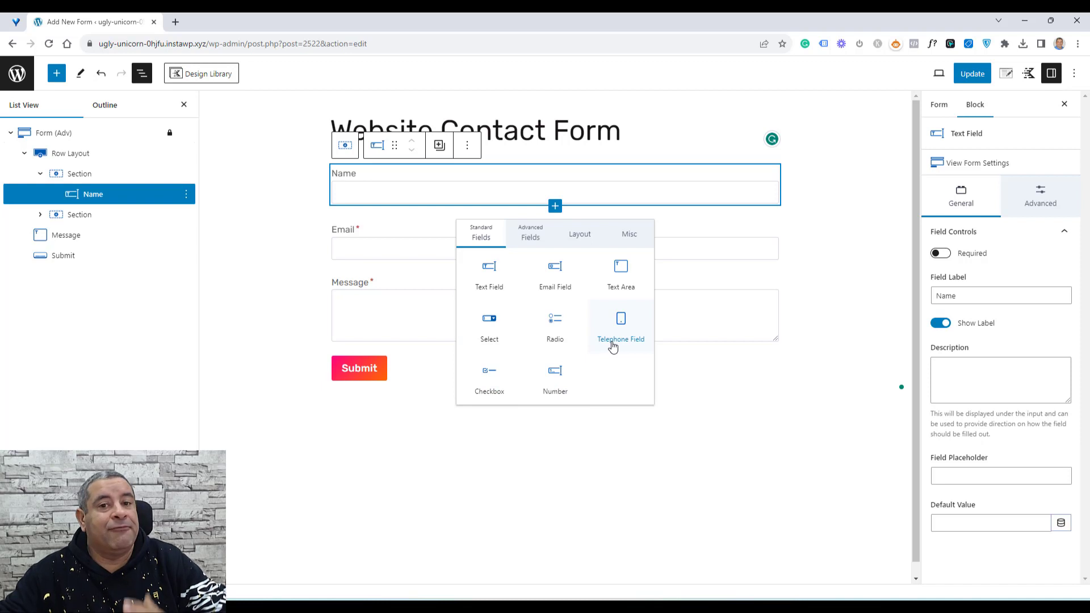
left_click(529, 237)
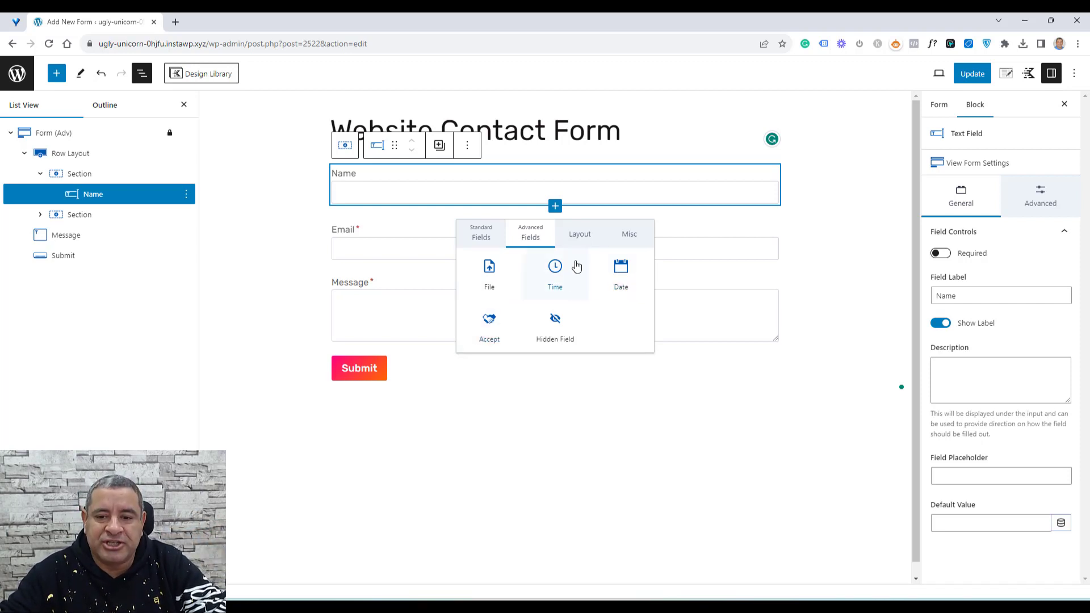
left_click(587, 235)
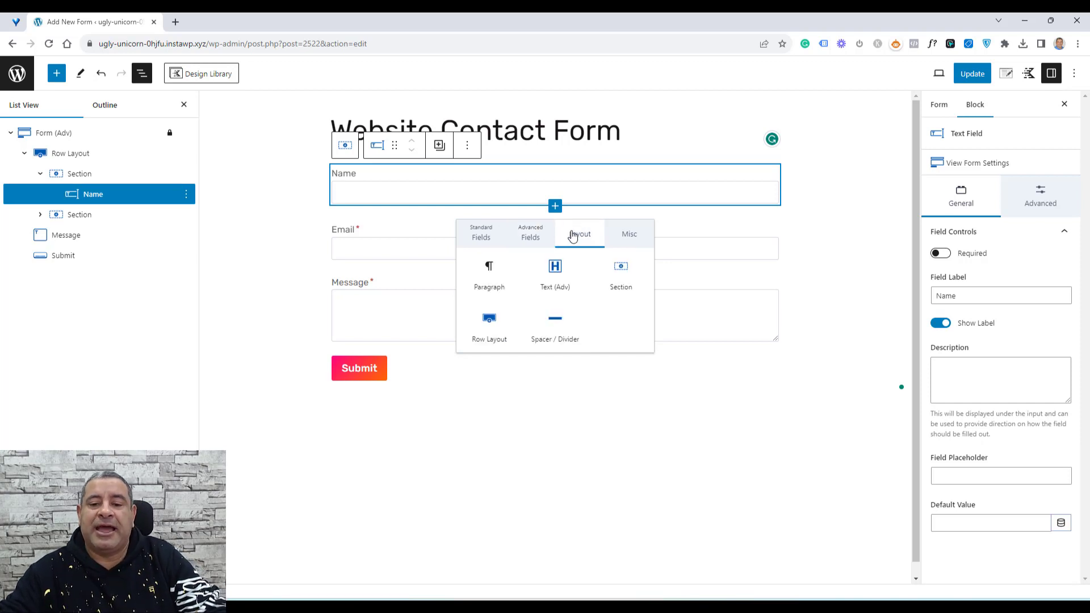
left_click(628, 238)
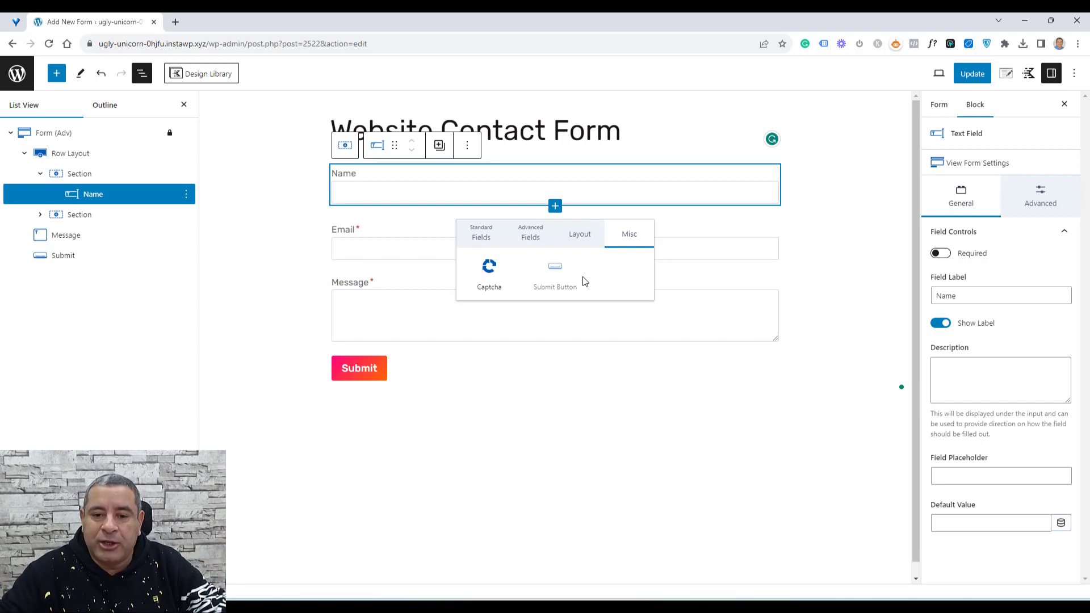
left_click(486, 244)
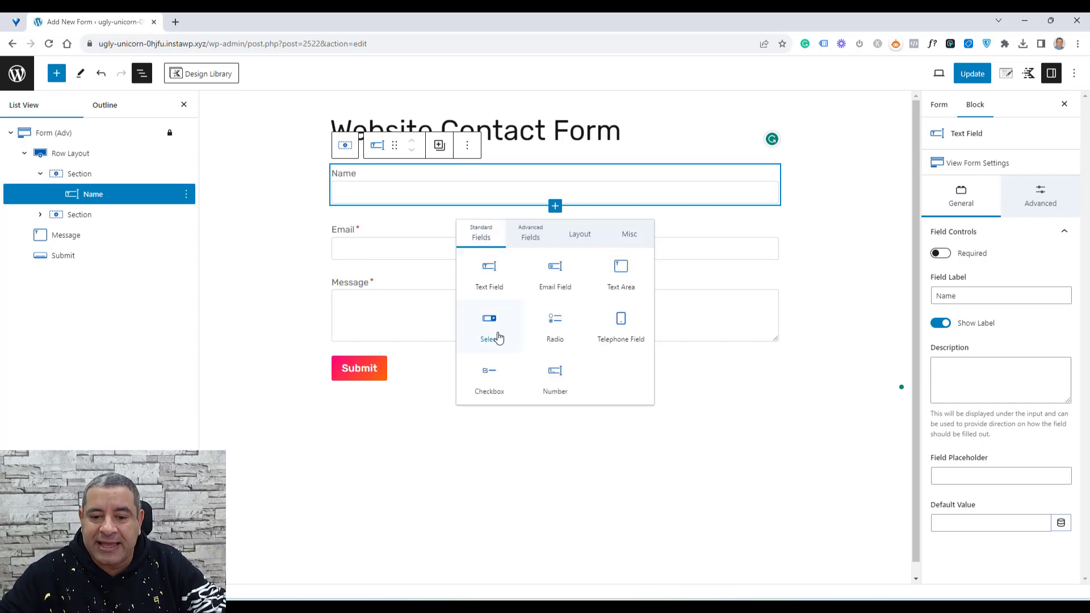
left_click(496, 388)
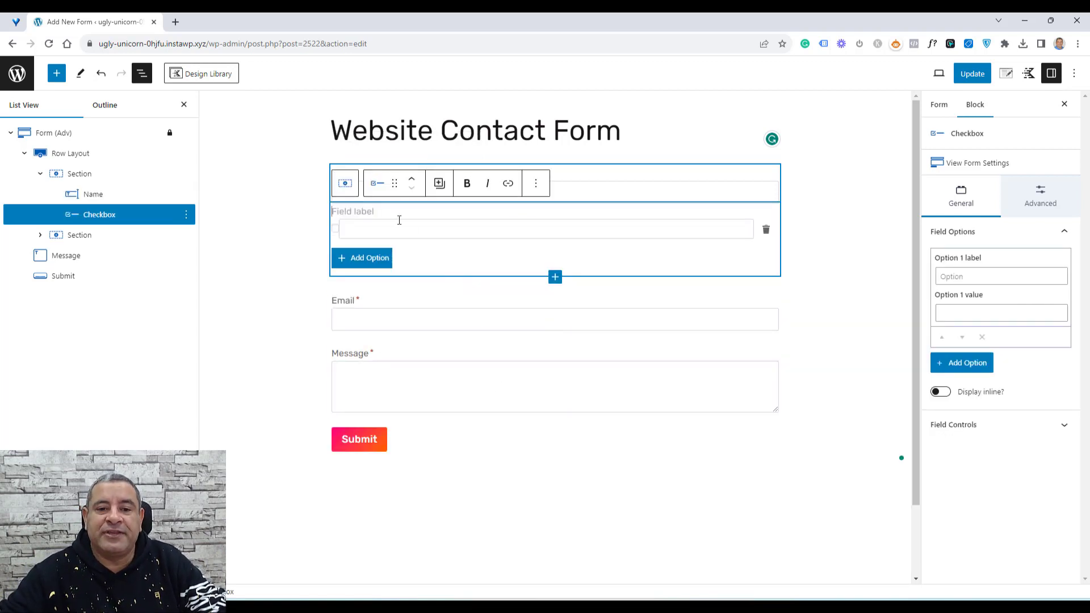
type("Gender")
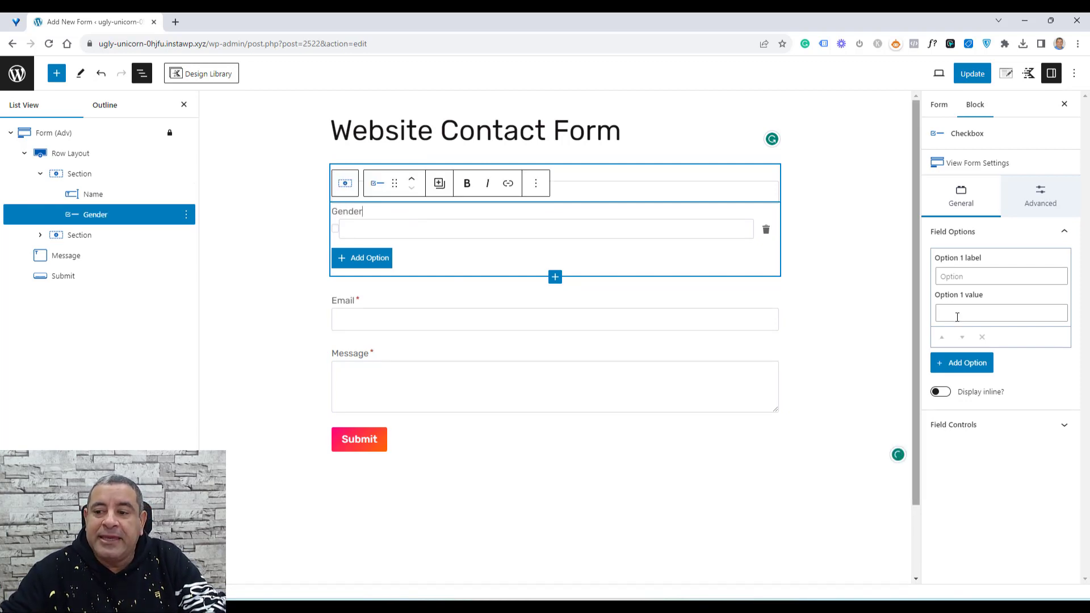
Label the Gender checkbox's first option "Male" and add a second option labelled "Femal"
left_click(959, 277)
type("Male")
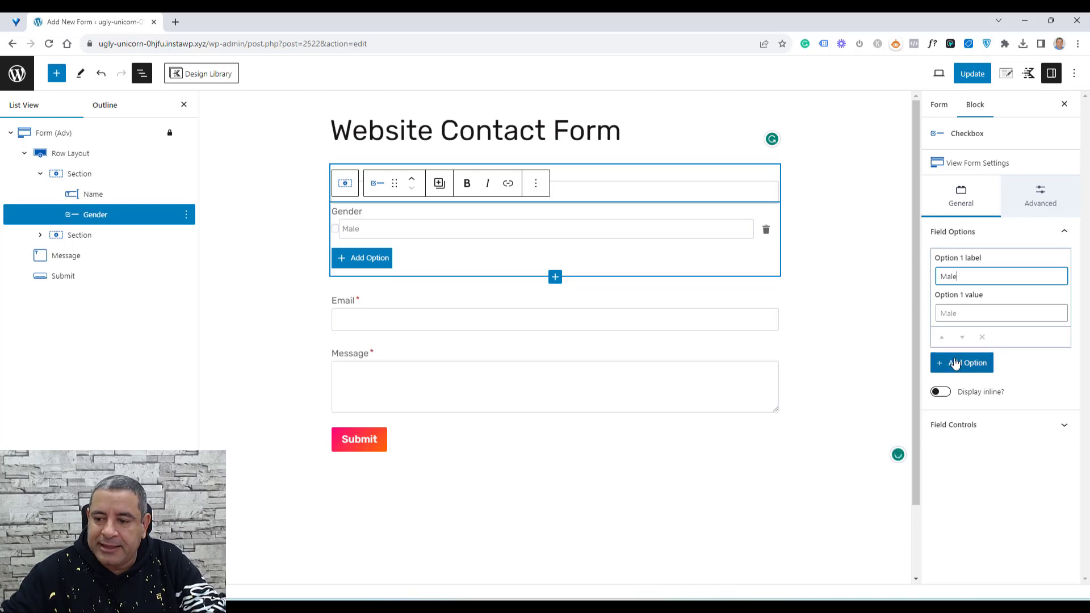
left_click(961, 363)
left_click(960, 379)
type("Femal")
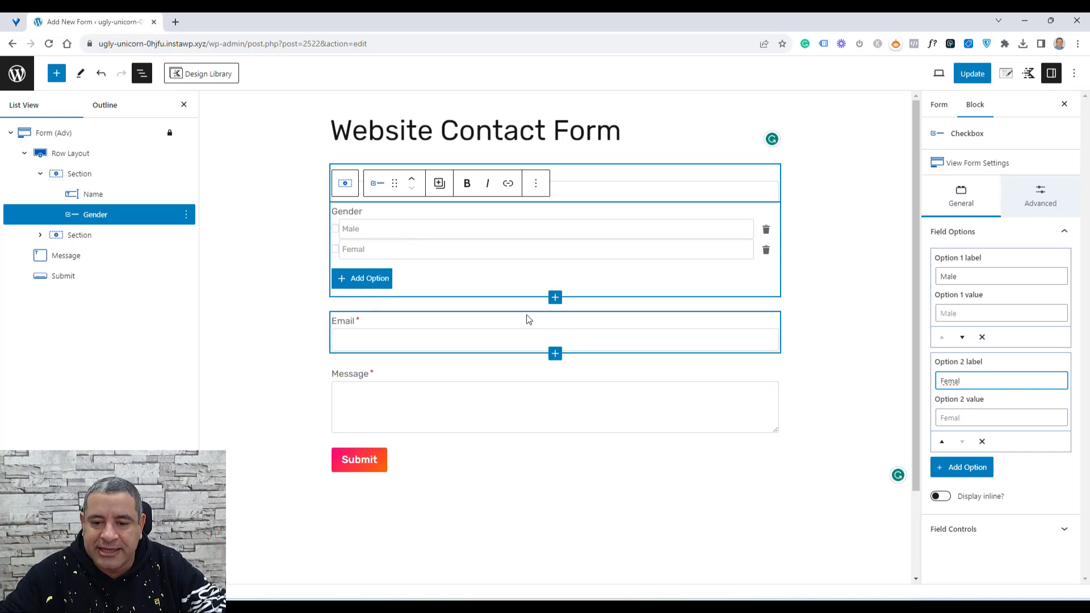
Insert a Row Layout with two equal columns below the Gender field
left_click(555, 298)
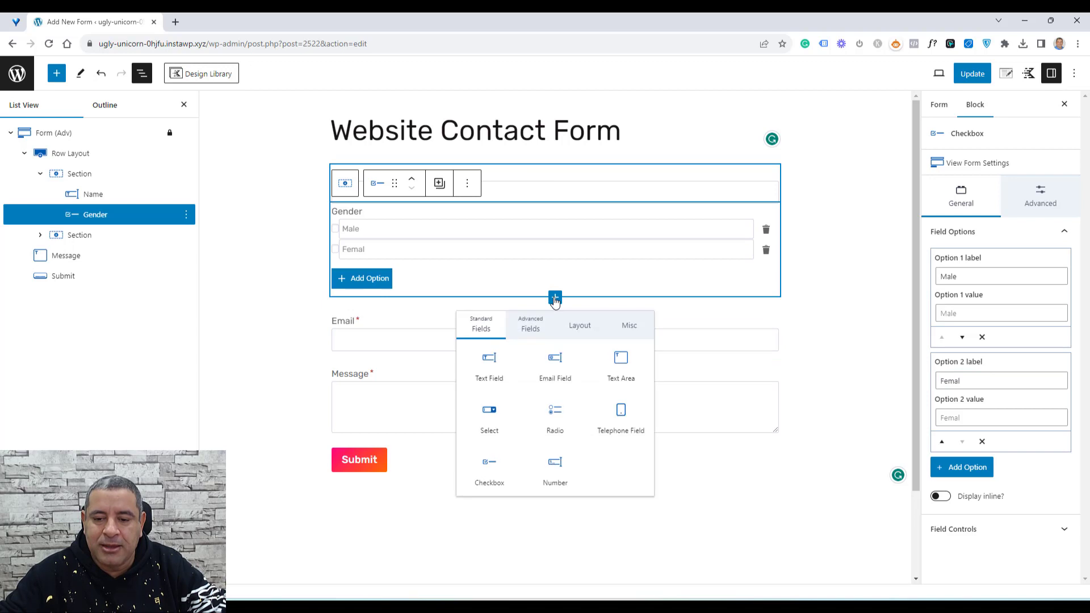
left_click(579, 330)
left_click(487, 427)
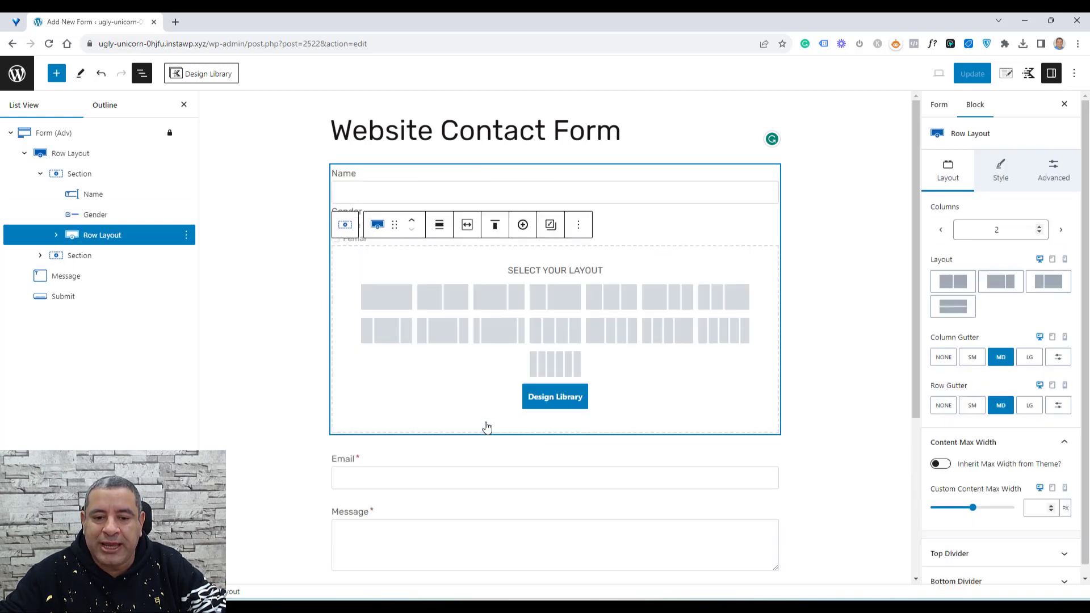
left_click(441, 296)
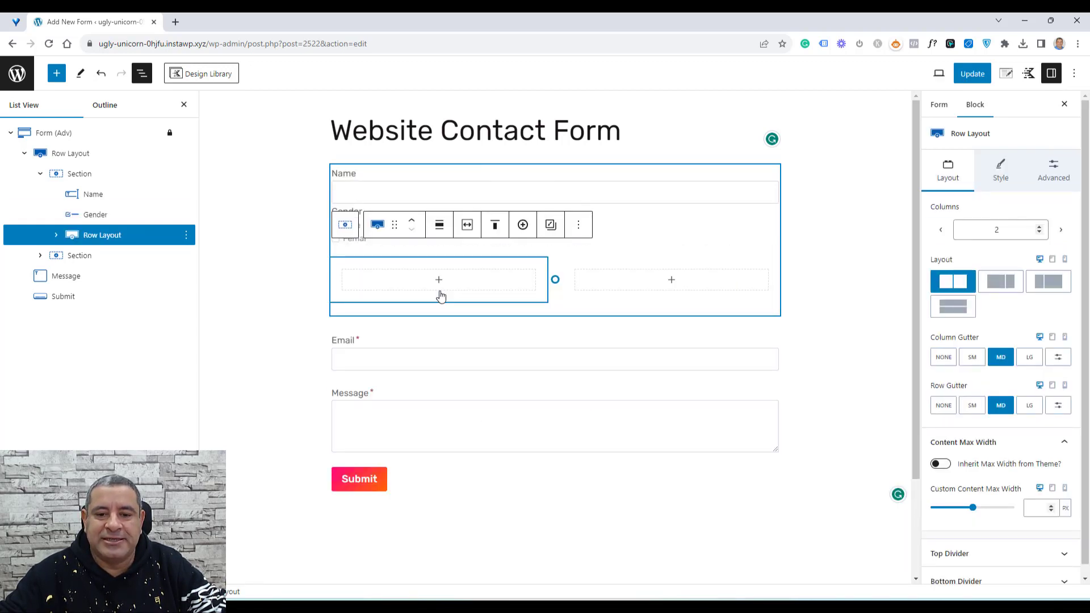
Add a Telephone Field in the first column of the new row and label it "Phone Number"
left_click(441, 284)
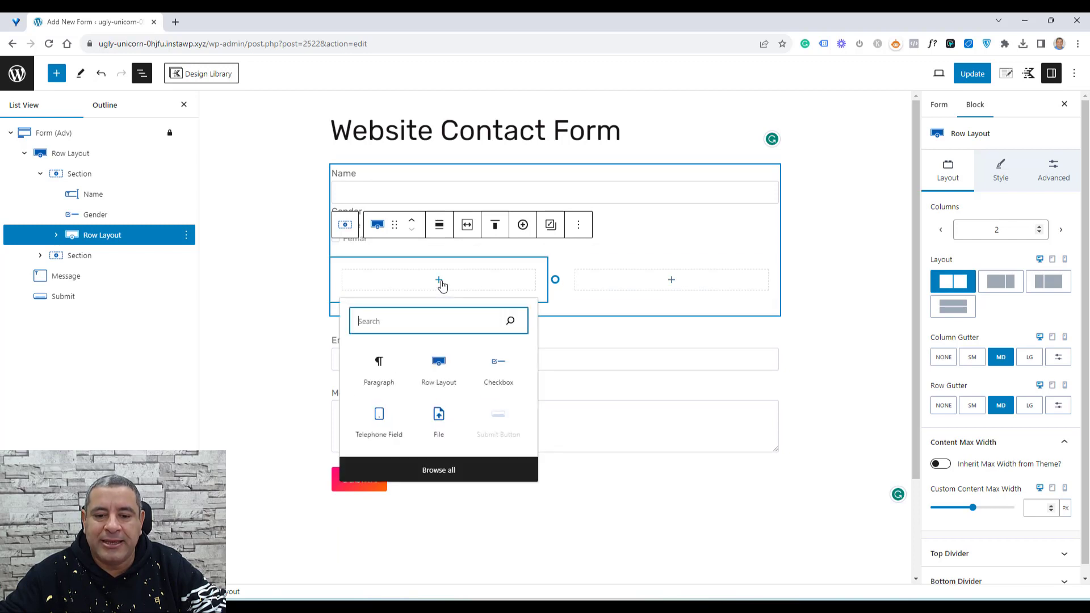
left_click(381, 430)
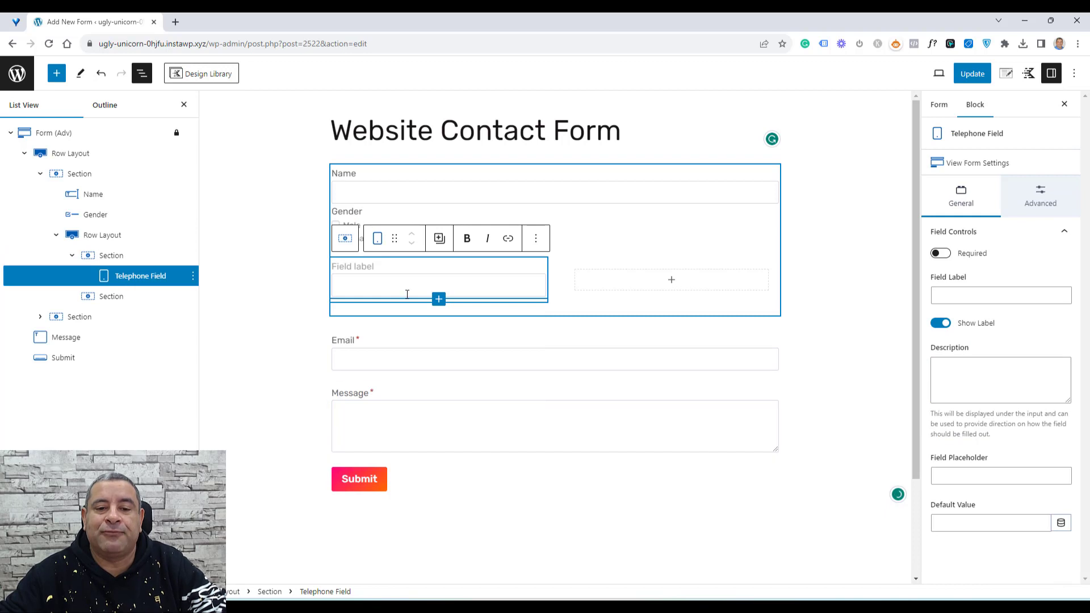
scroll(407, 294, "down", 1)
type("P")
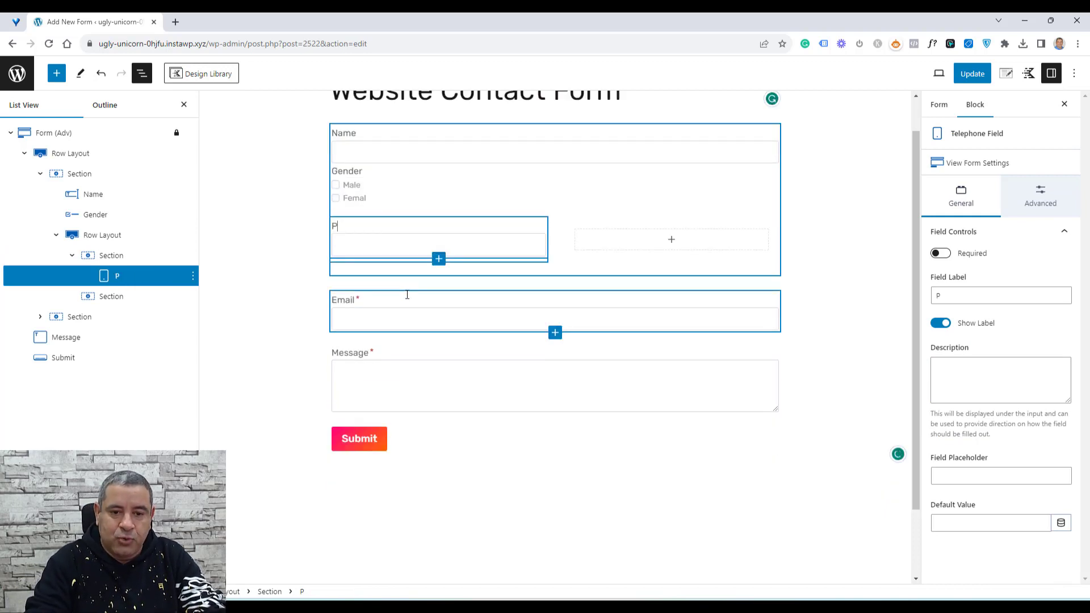
type("hone Number")
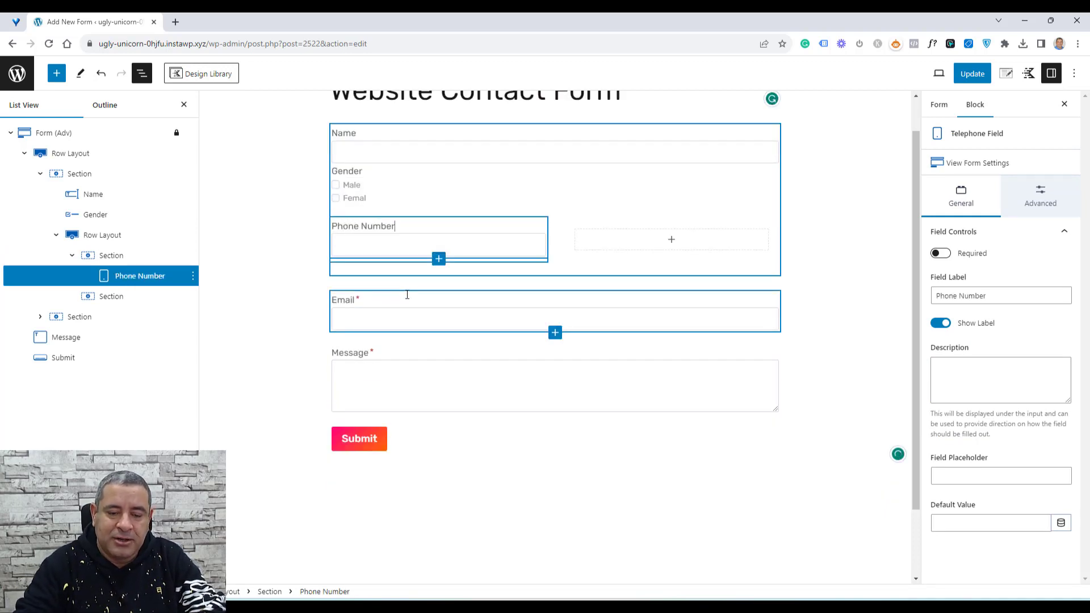
Add a Radio field in the empty second column beside Phone Number and label it "Salary"
left_click(645, 226)
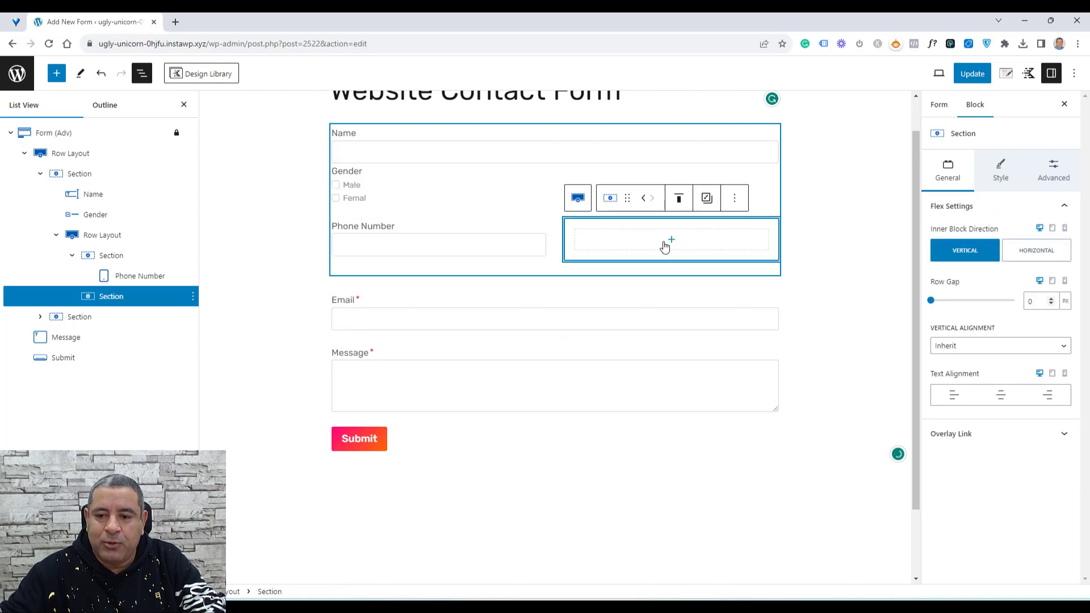
left_click(670, 241)
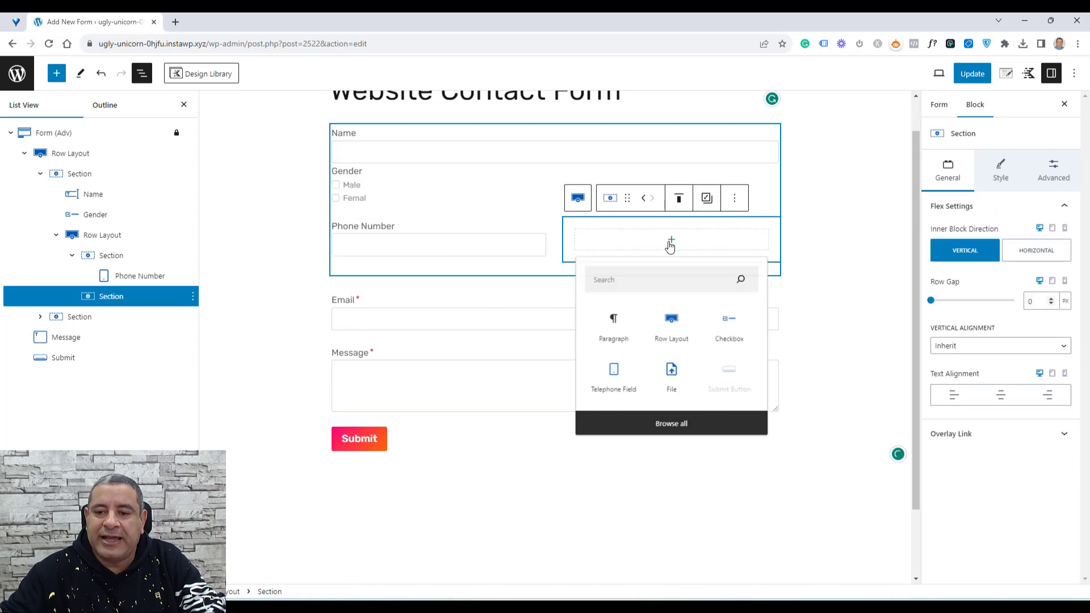
left_click(676, 431)
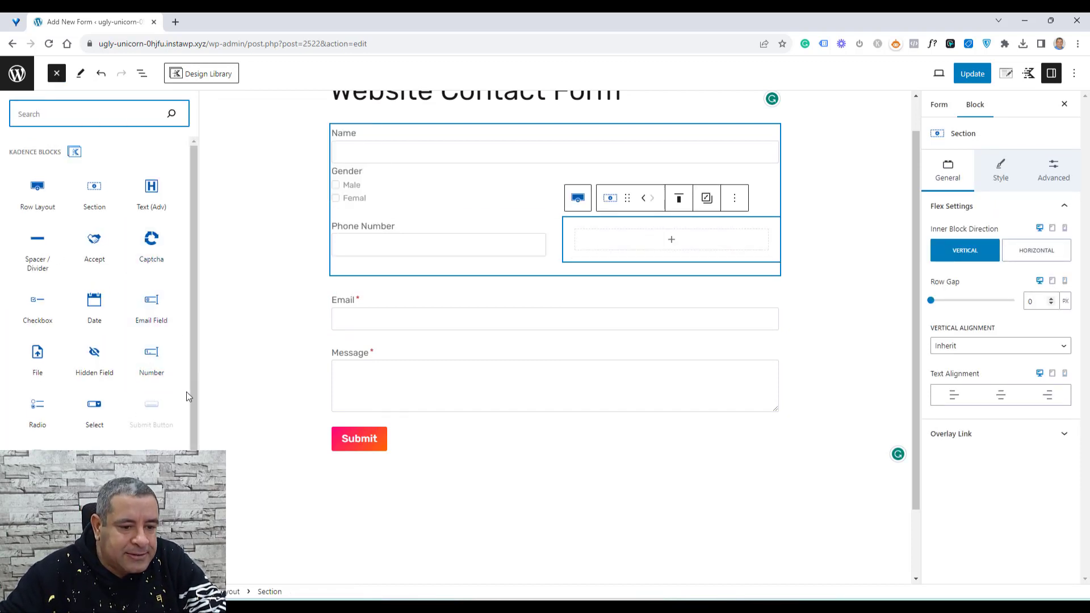
left_click(40, 409)
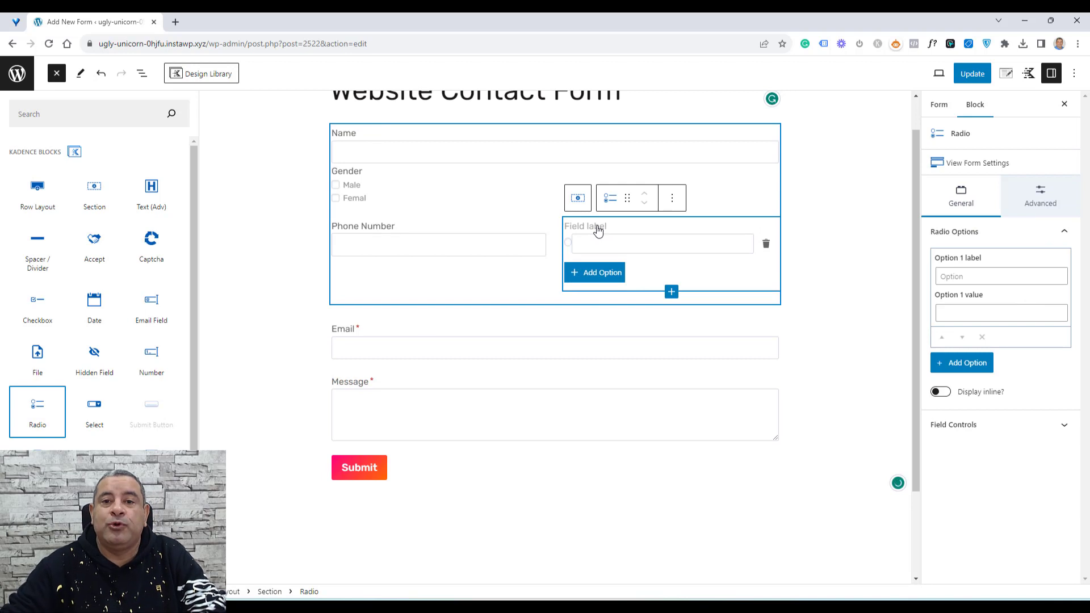
left_click(598, 228)
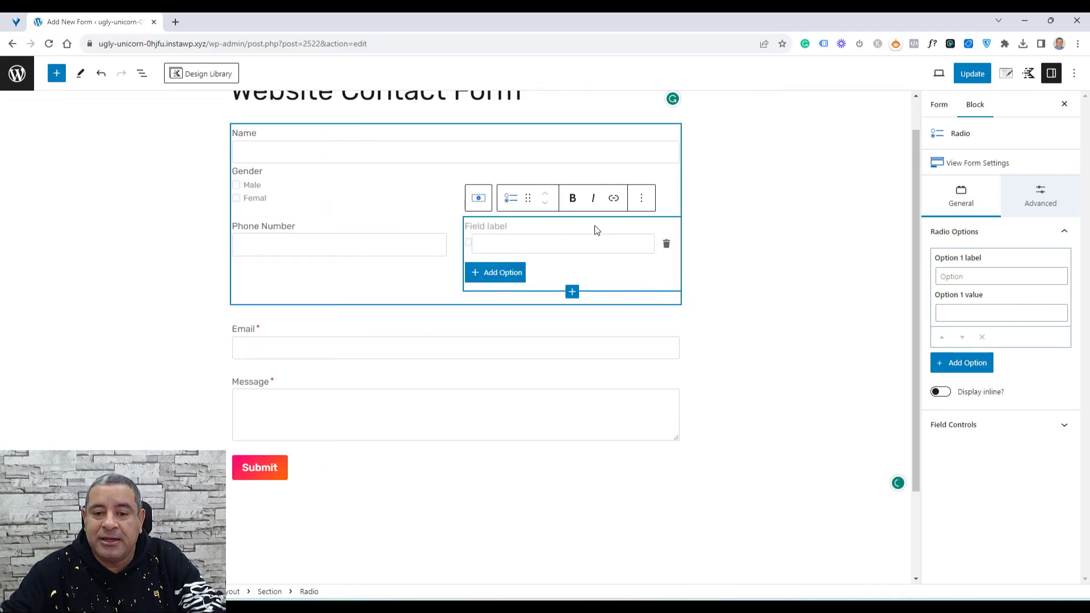
type("Salary")
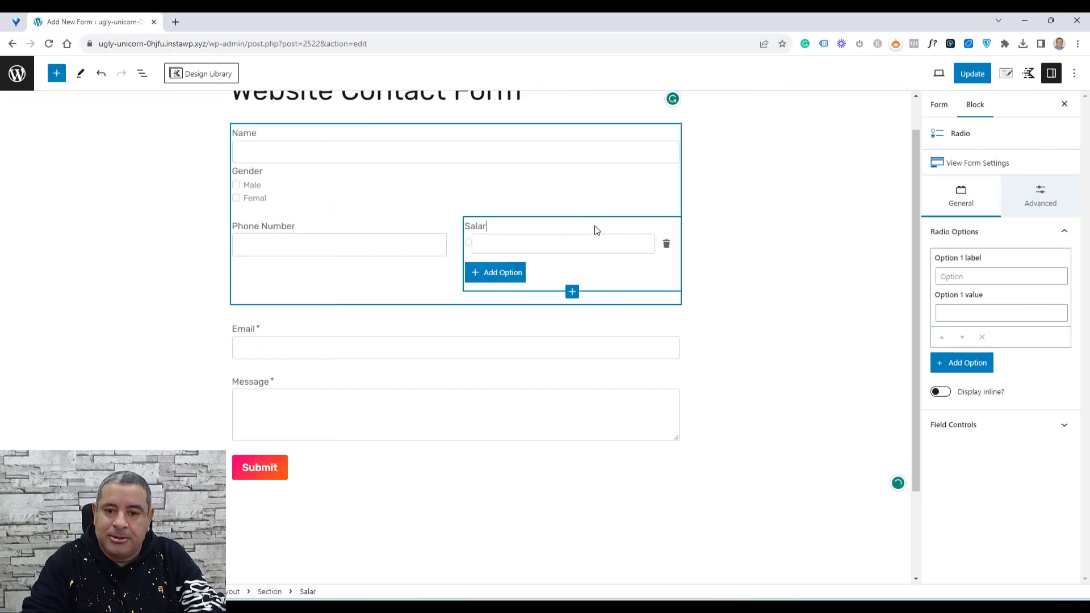
Label the Salary radio field's first option "Less Thank $2000"
left_click(971, 278)
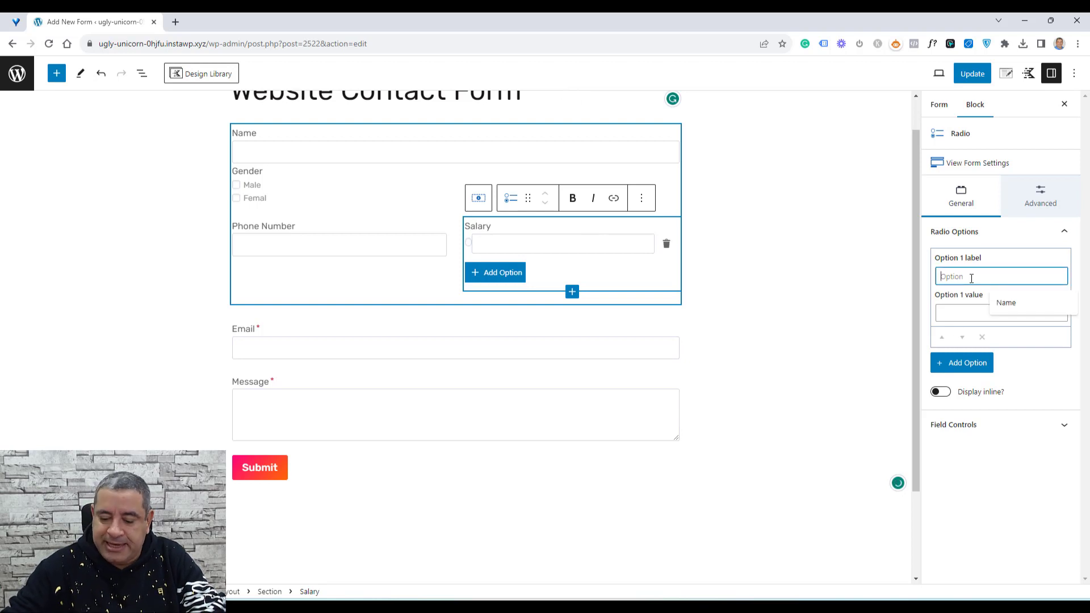
type(">")
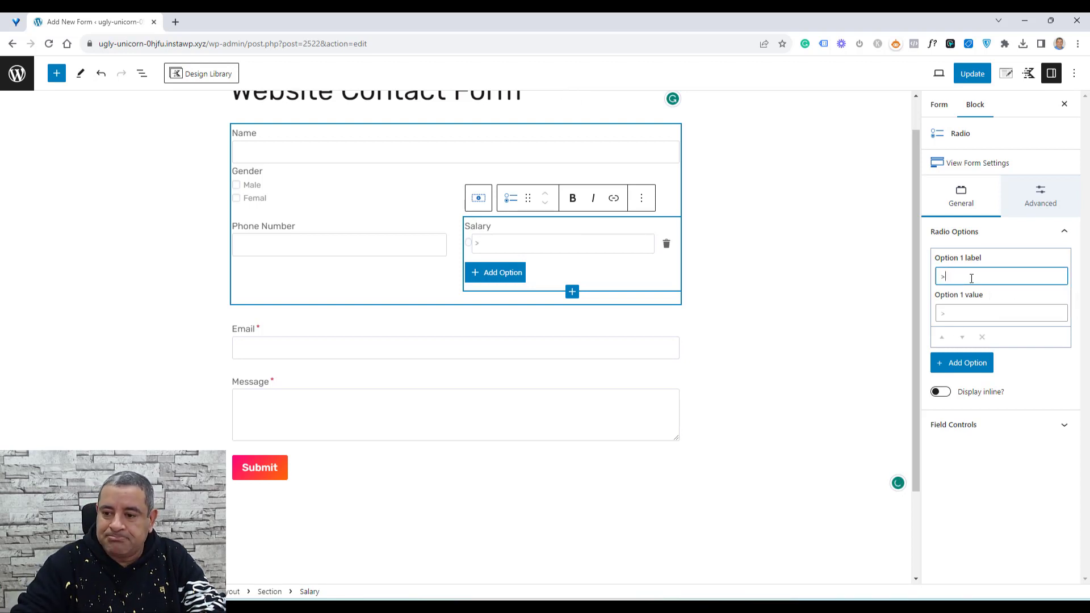
key("BackSpace")
type("Lss")
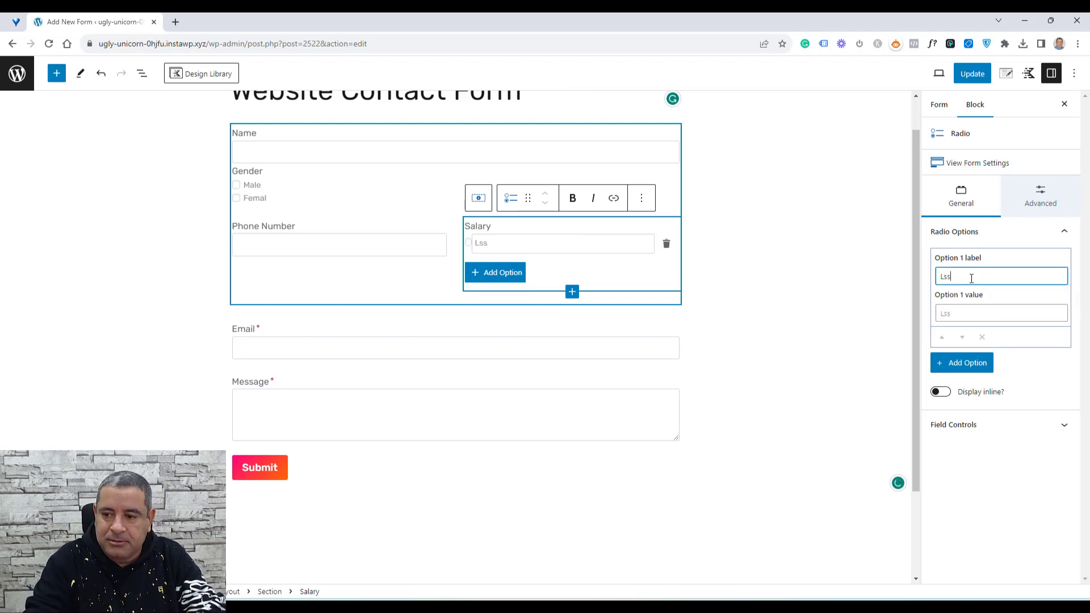
type("ess Tank")
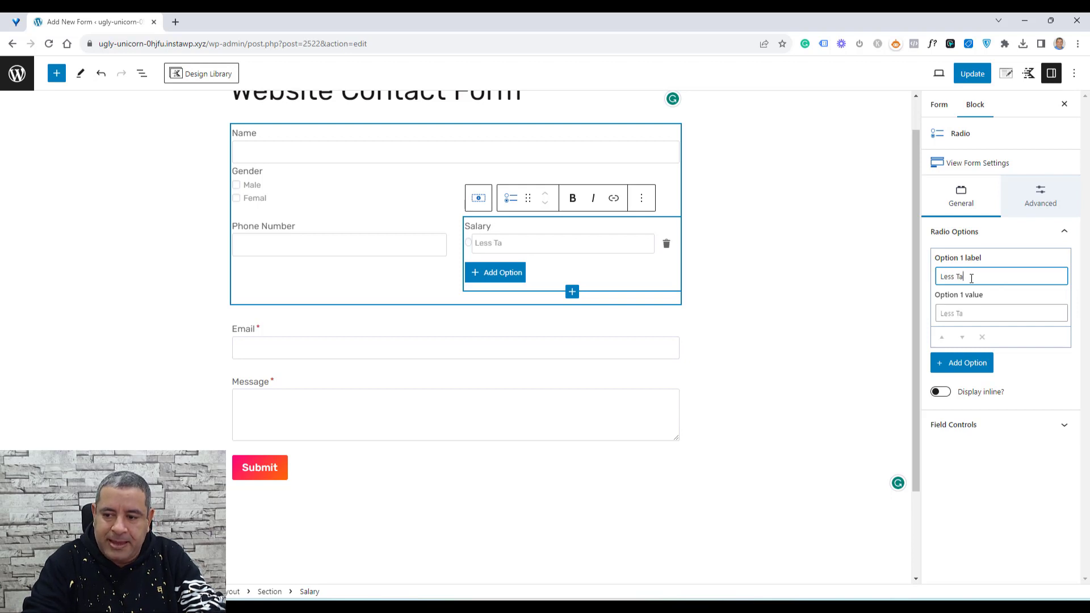
key("BackSpace")
type("hank")
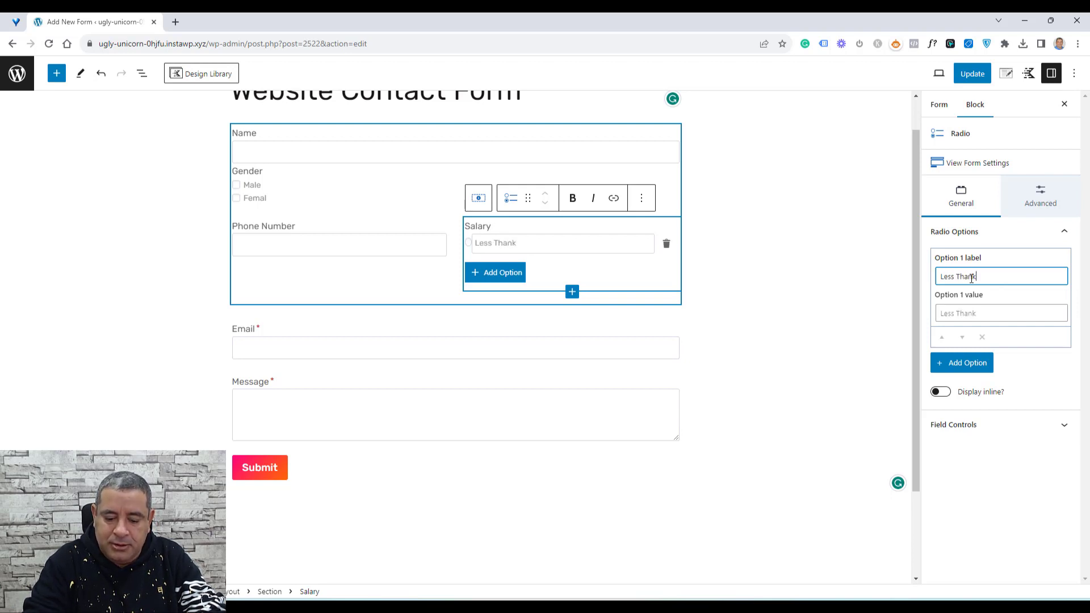
type(" $2000")
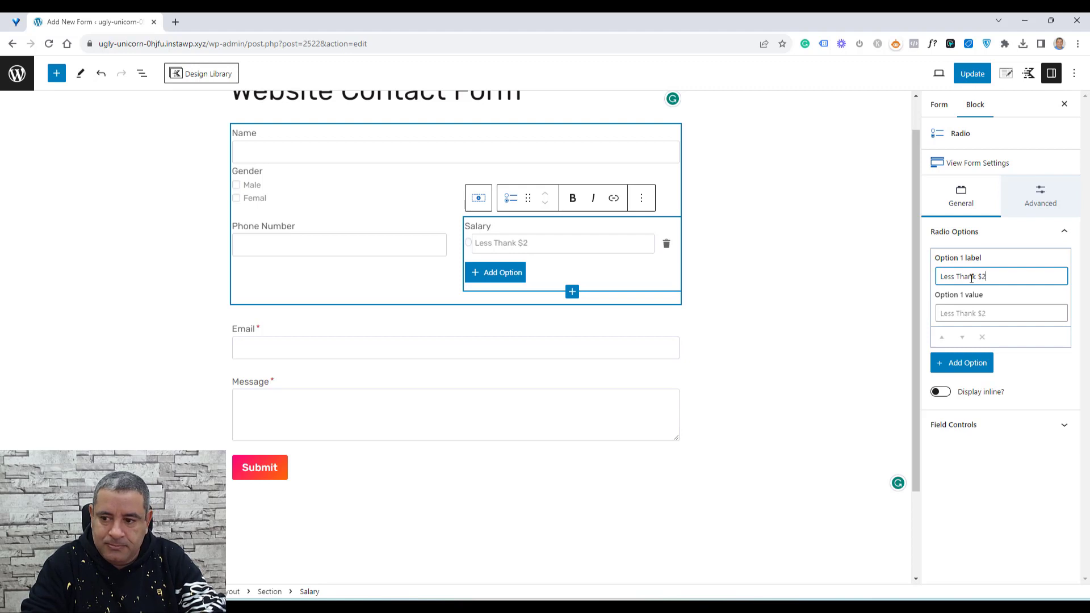
Add a second option to the Salary radio field and label it "More Than $2000"
left_click(972, 365)
left_click(977, 383)
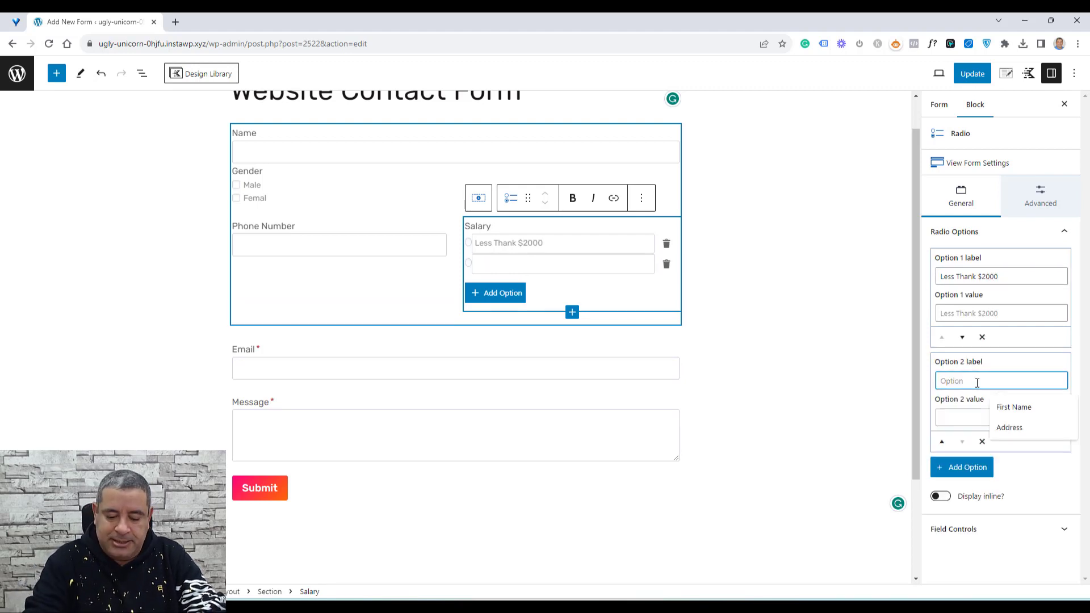
type("M")
key("BackSpace")
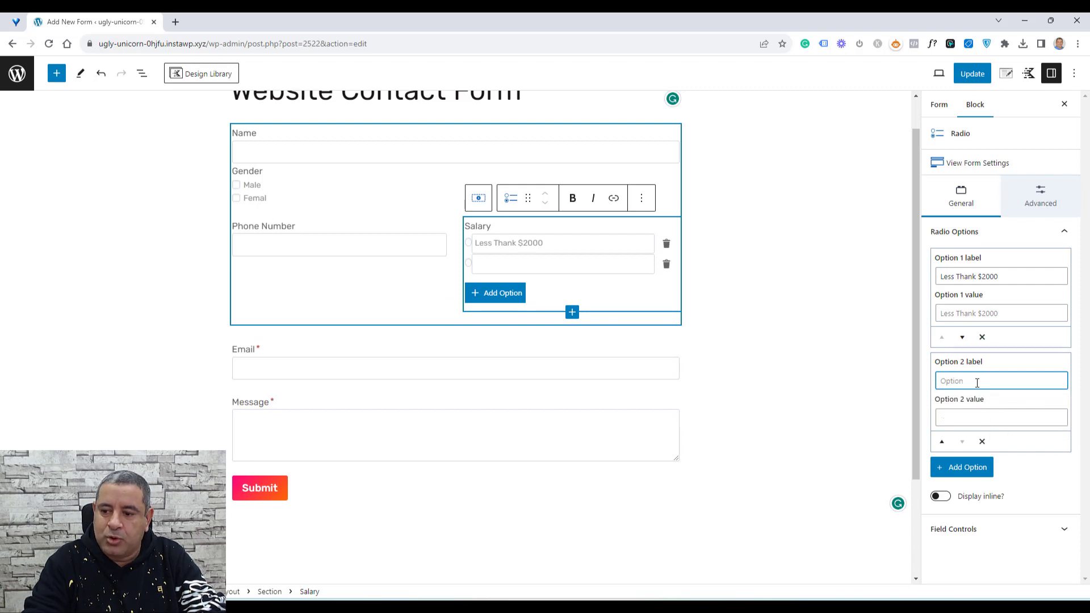
type("More Than")
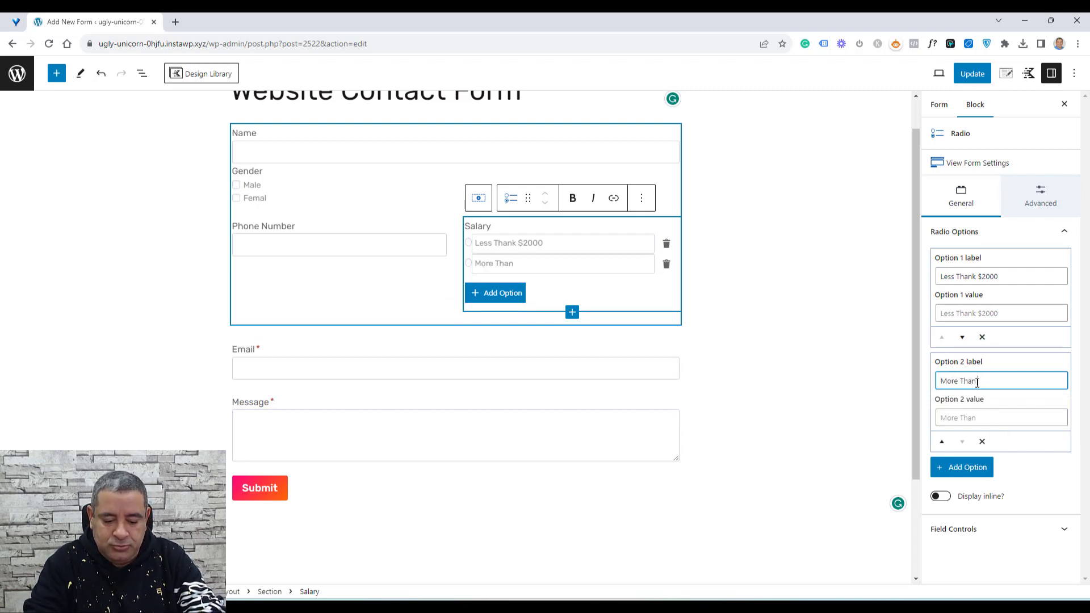
type(" $2000")
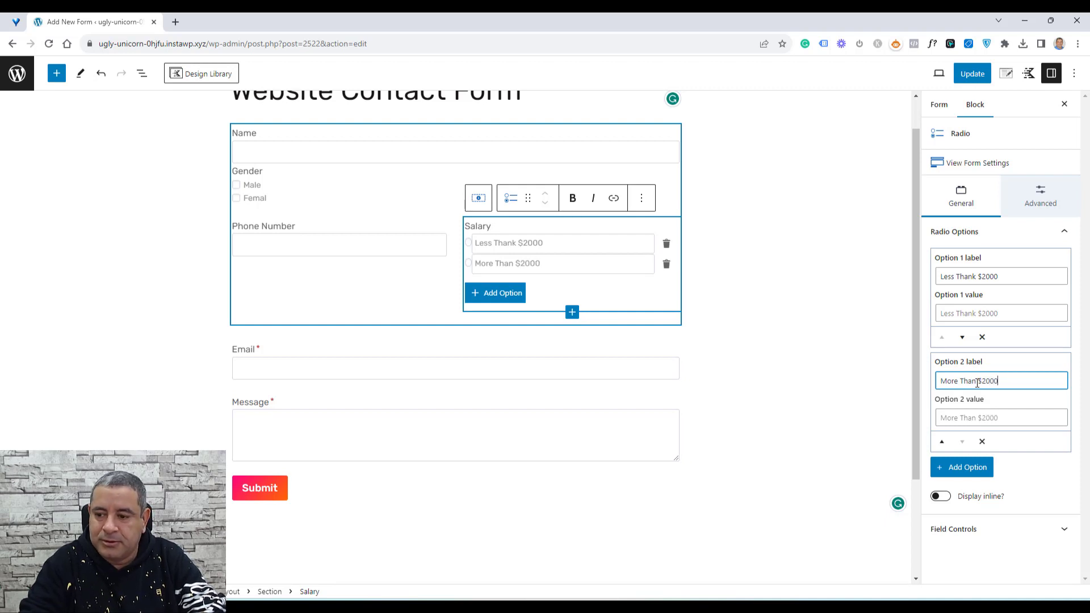
Add a Number field below Phone Number and label it "Expected Salary", correcting the misspelled first word
left_click(349, 237)
left_click(340, 259)
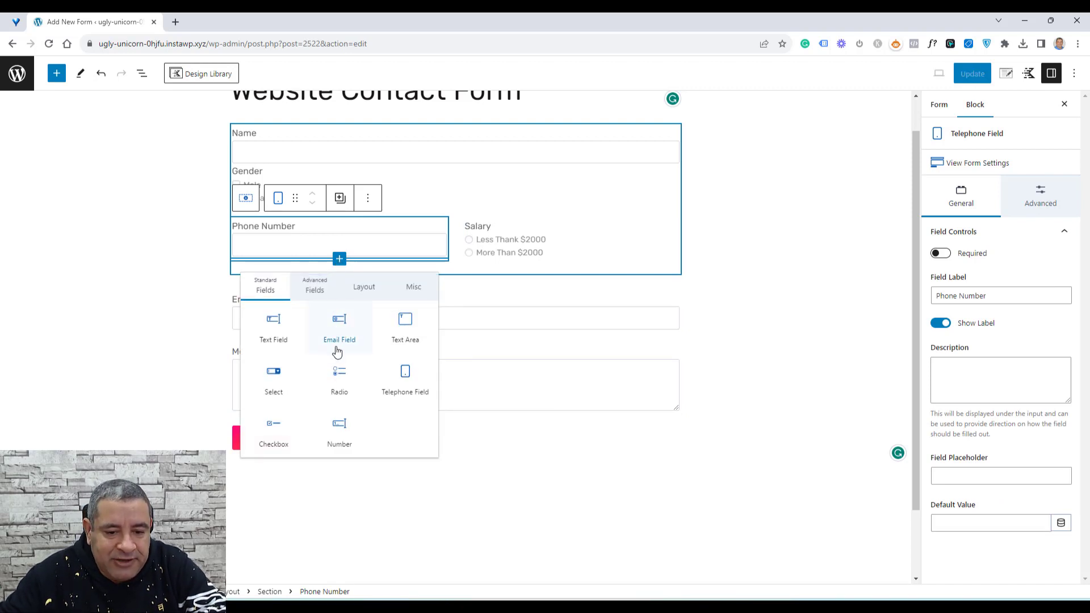
left_click(340, 432)
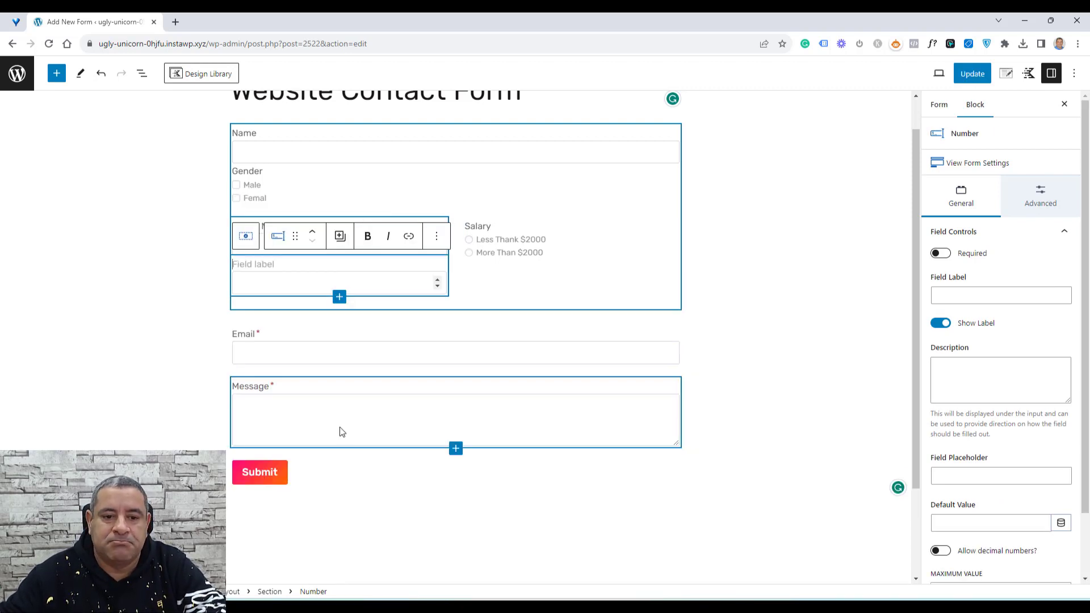
left_click(982, 294)
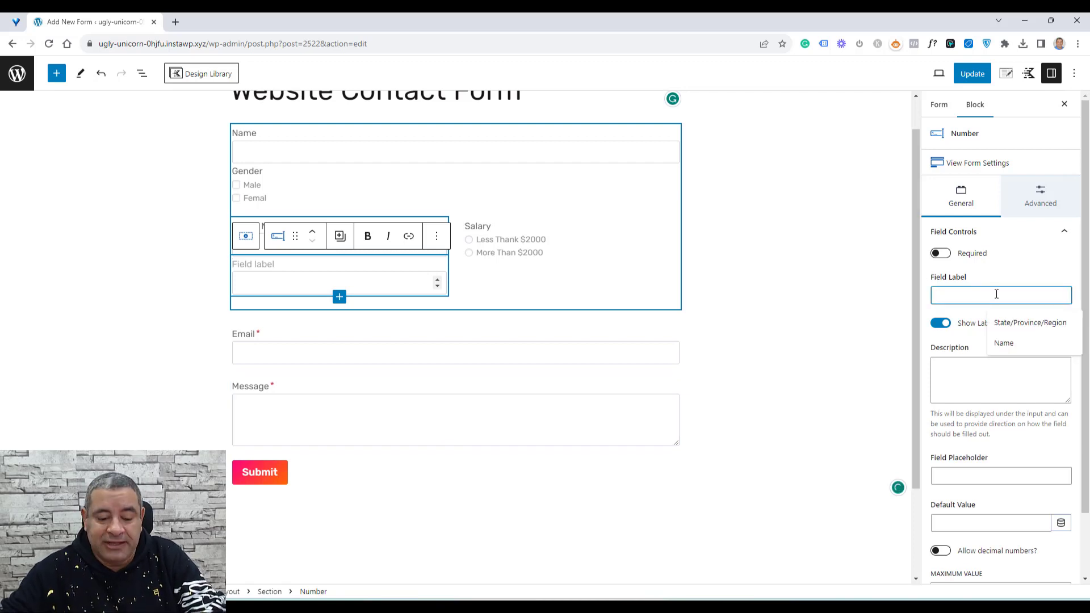
type("Exepe")
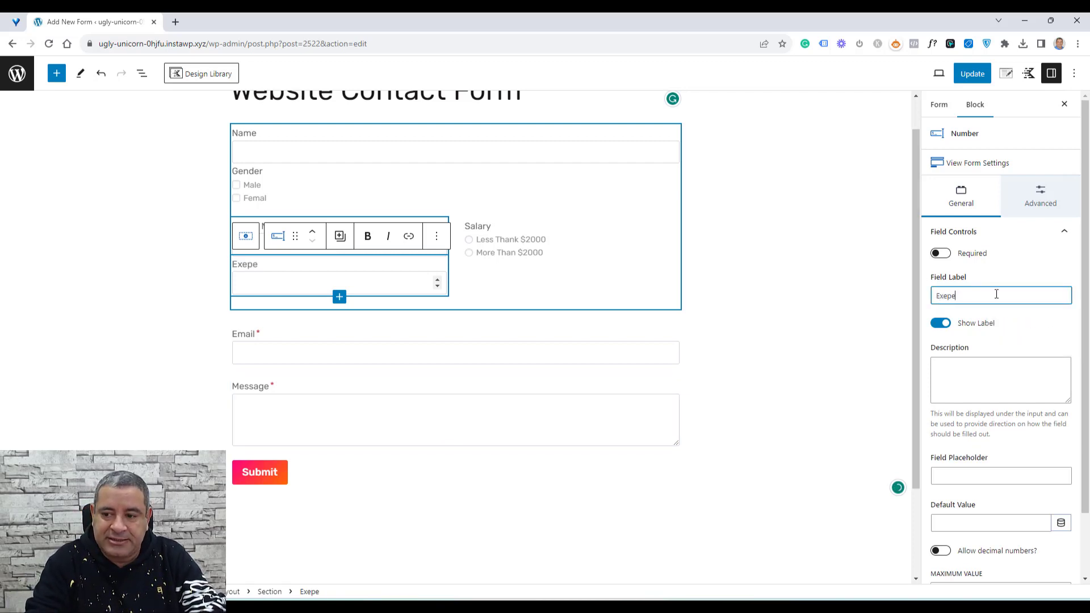
type("ctd Salary")
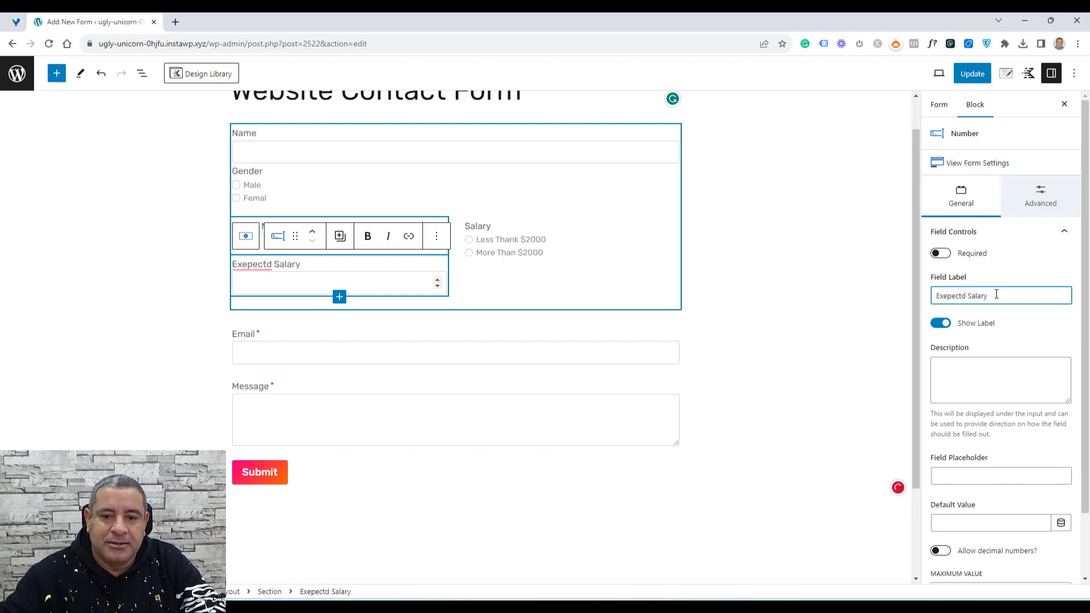
right_click(954, 295)
left_click(894, 304)
left_click(851, 304)
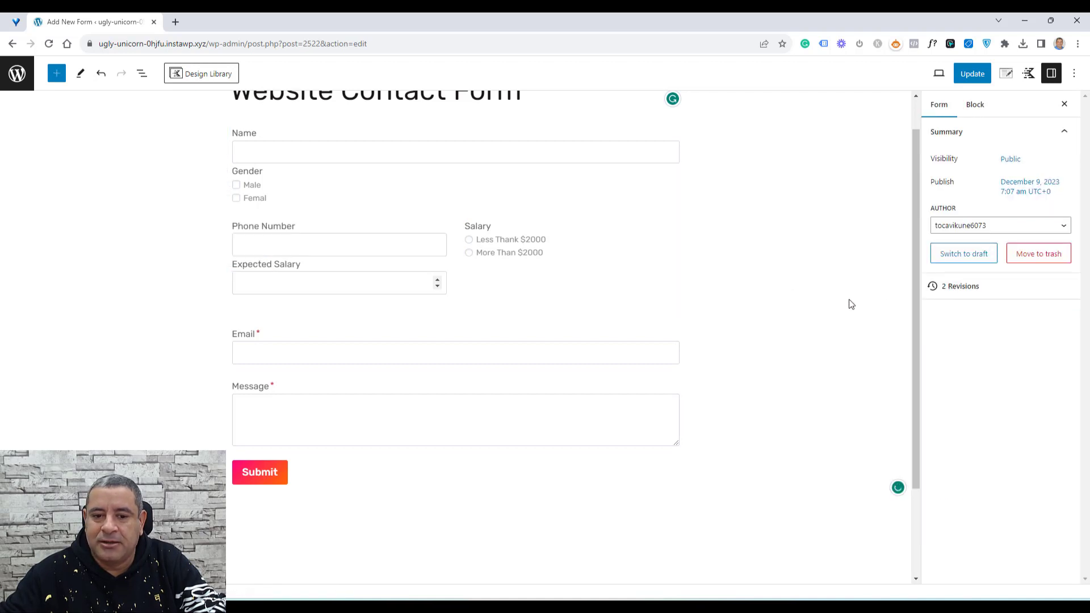
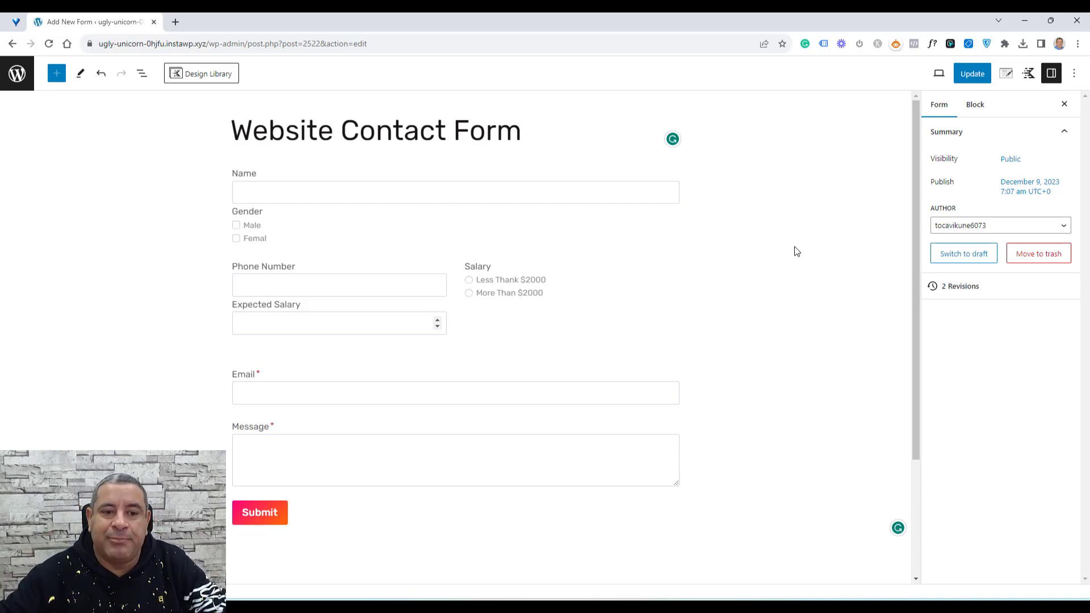
Move the Email field directly below Name and the Gender field below the row with the phone and salary fields
left_click(315, 376)
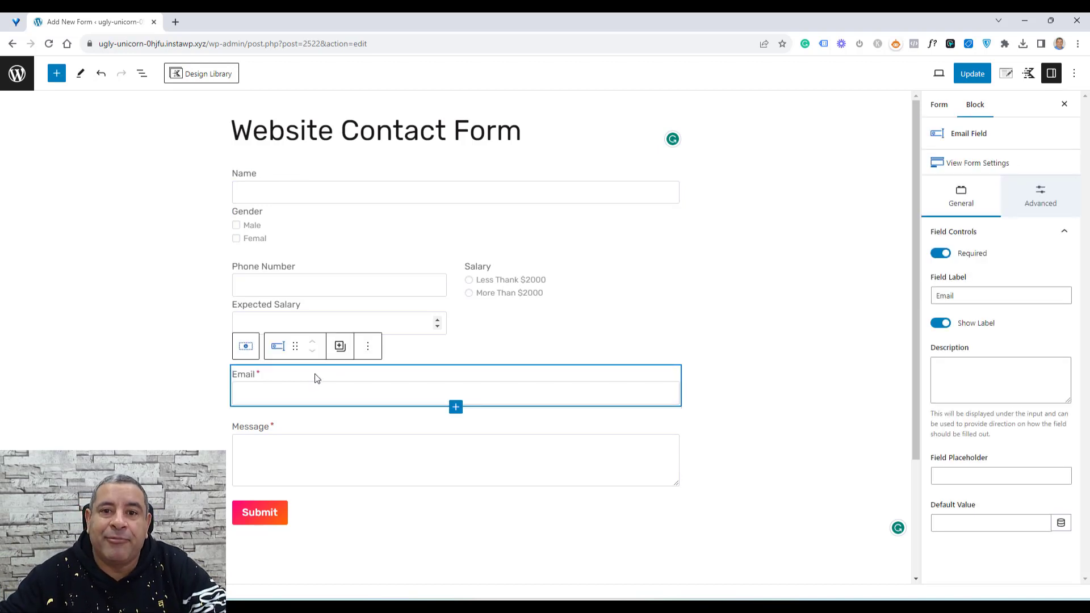
left_click_drag(295, 346, 331, 214)
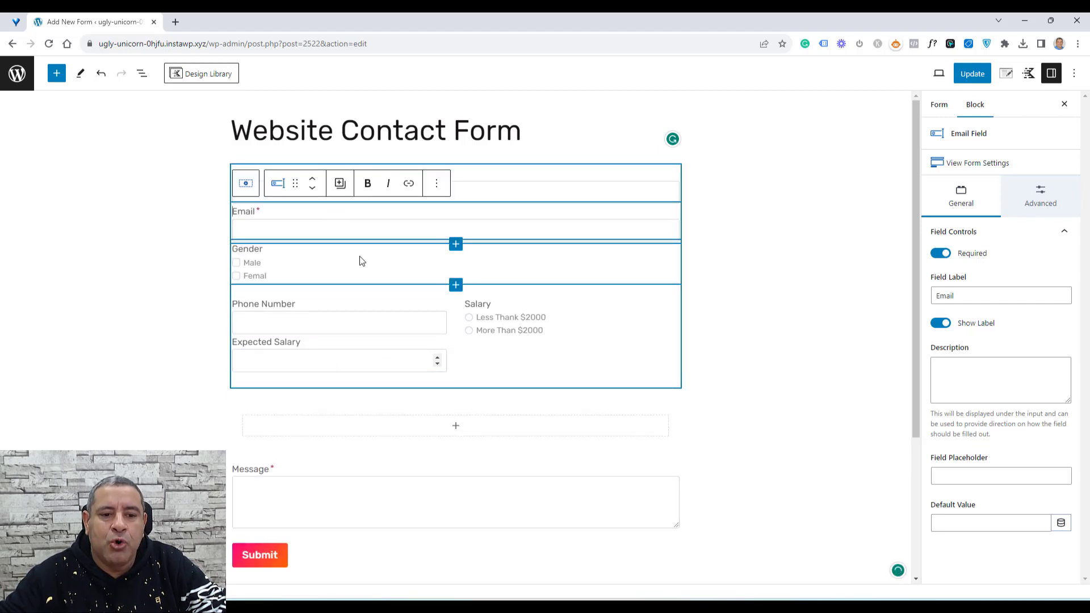
left_click(358, 256)
left_click(312, 226)
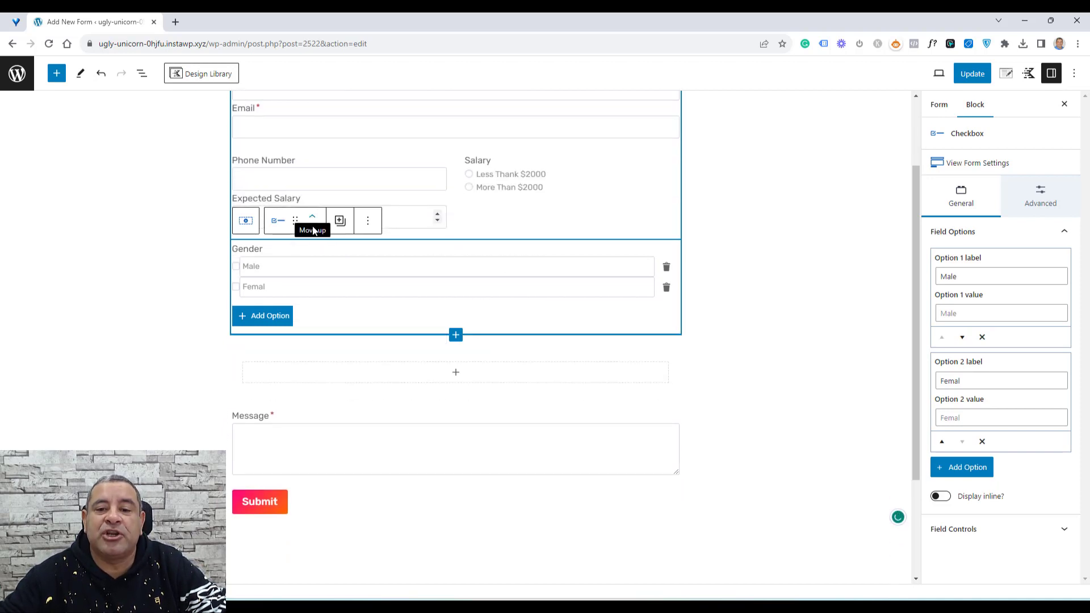
left_click(804, 365)
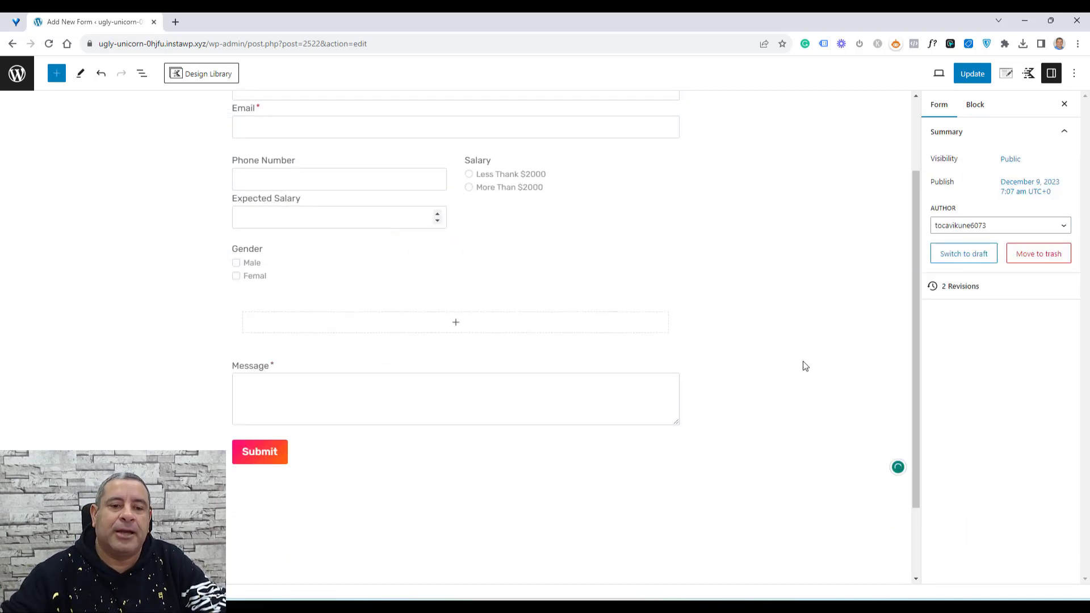
Move the Gender field above the phone and salary row, and return it below that row
left_click(321, 246)
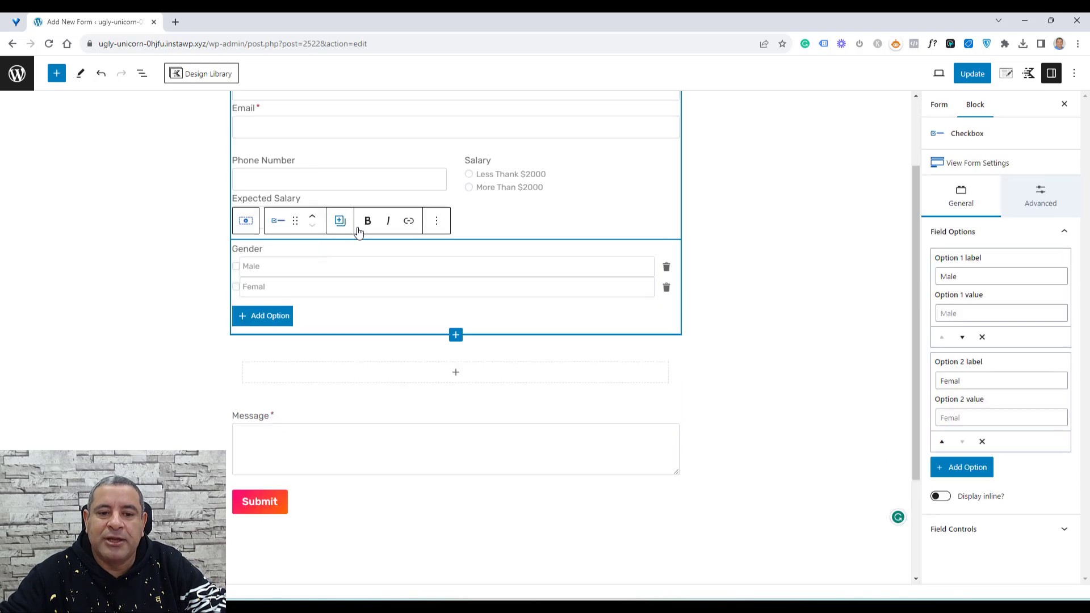
left_click(313, 218)
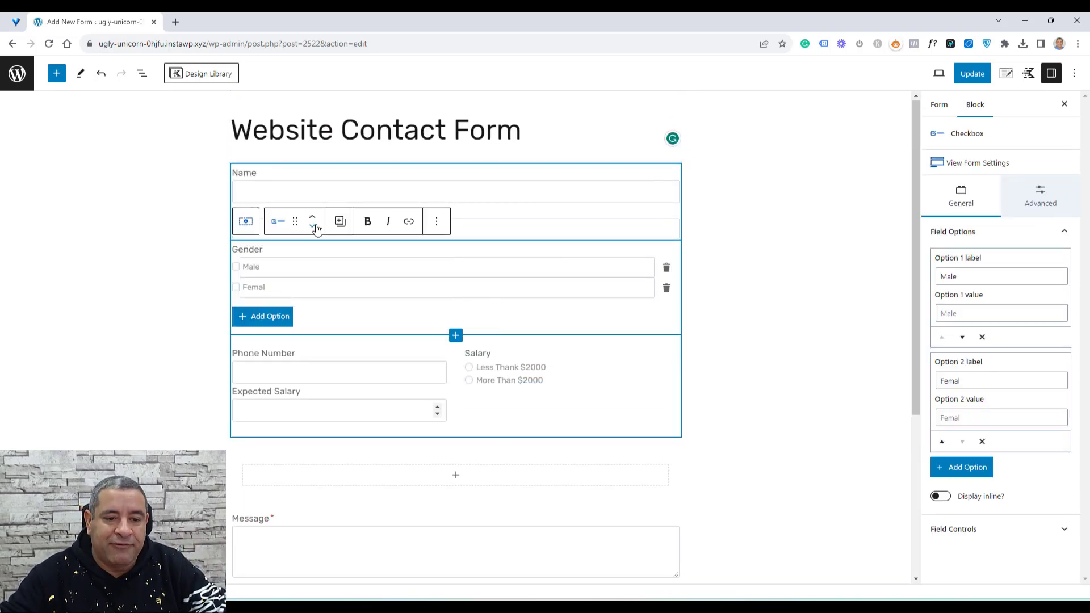
left_click(313, 227)
left_click(767, 310)
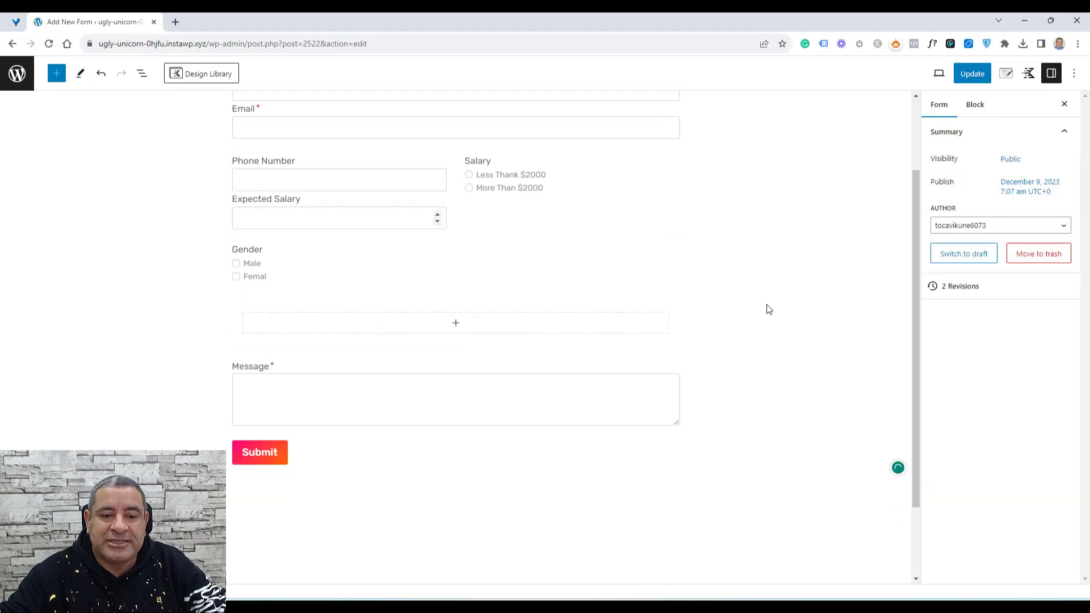
Remove the empty second section of the form's outer Row Layout by reducing its columns to 1
scroll(768, 309, "up", 2)
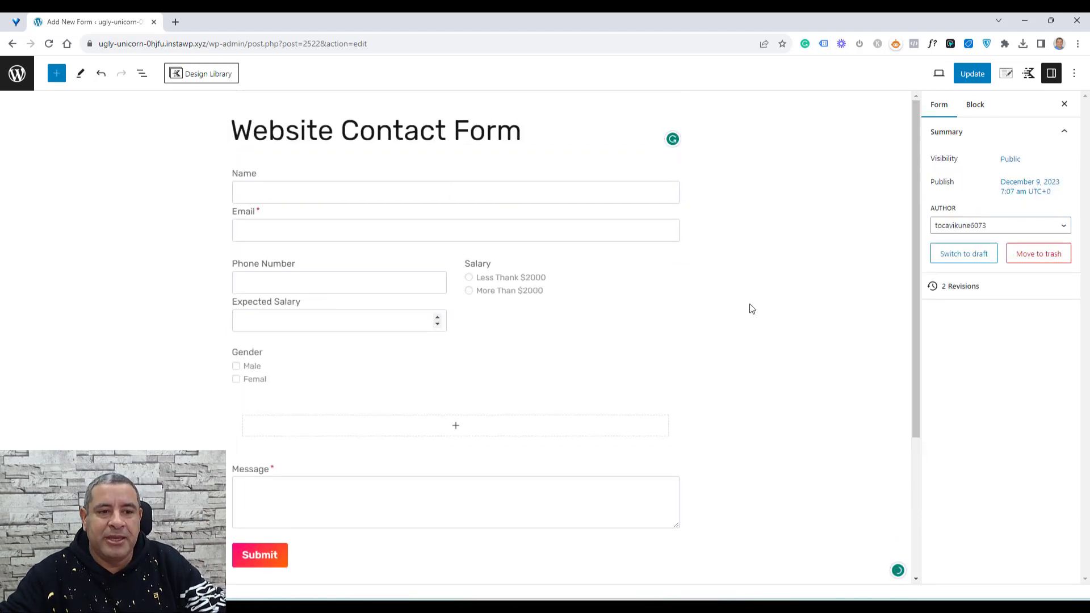
left_click(142, 73)
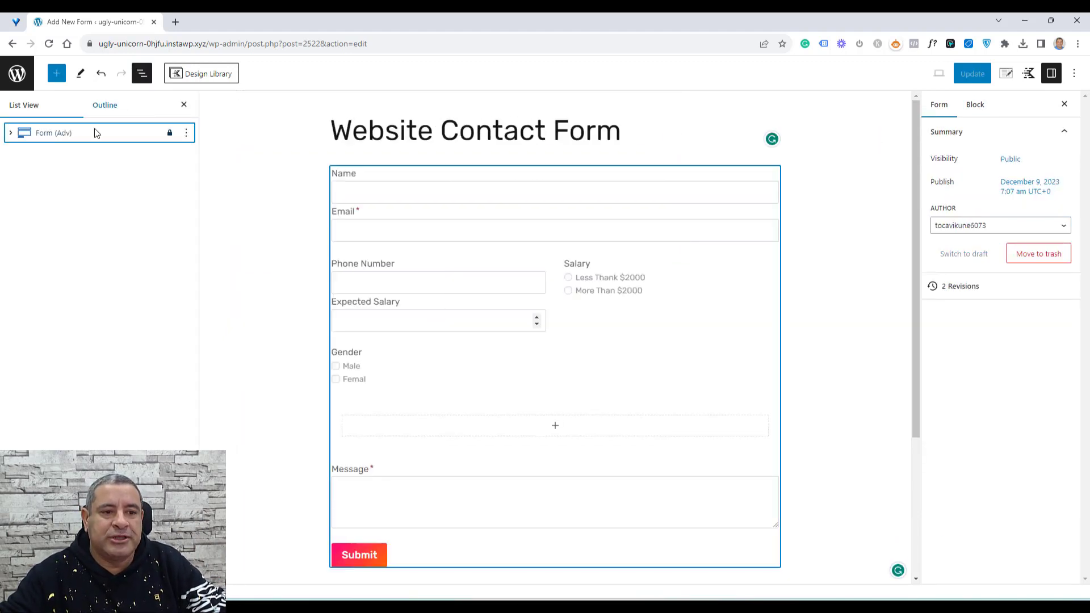
left_click(9, 133)
left_click(50, 158)
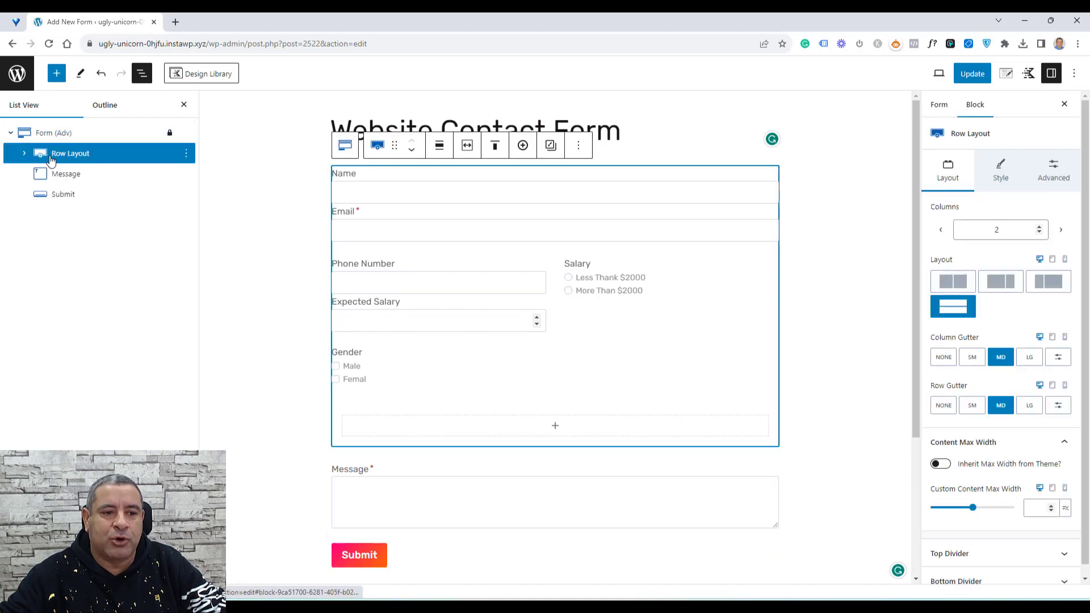
left_click(24, 153)
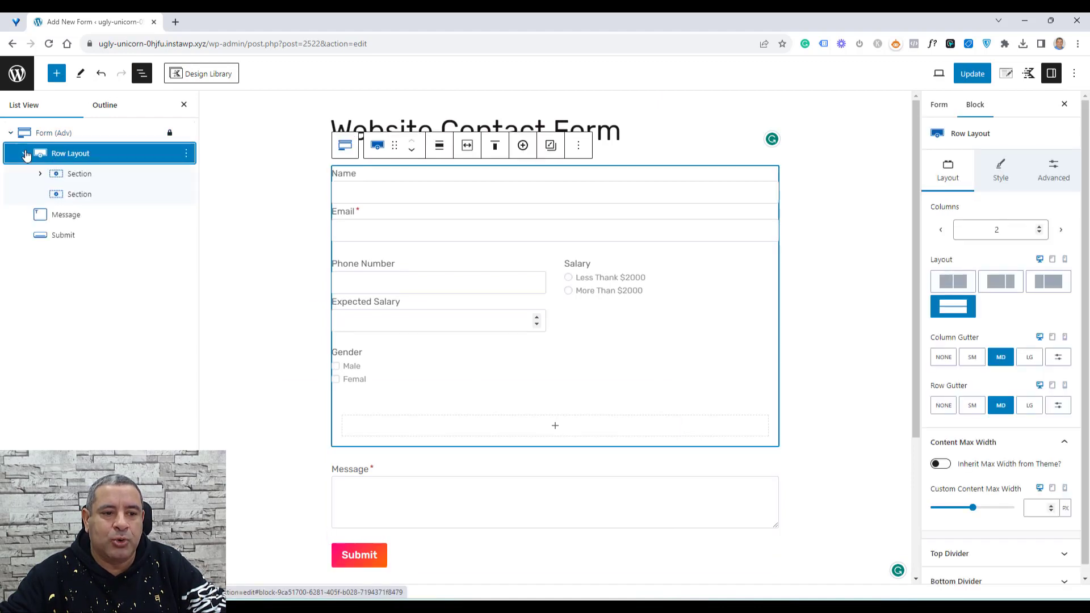
left_click(70, 176)
left_click(83, 197)
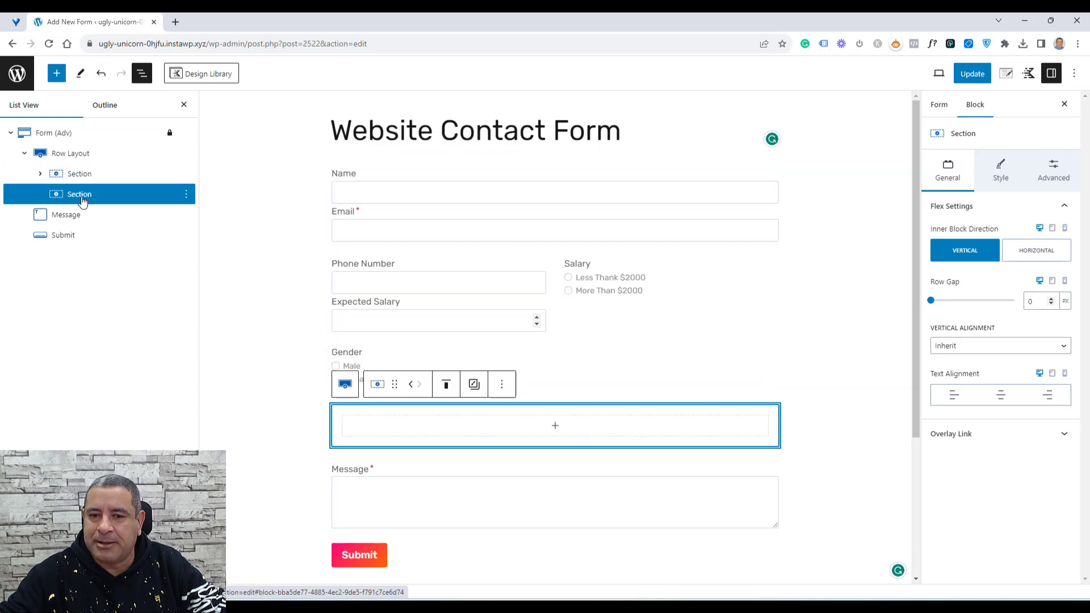
left_click(61, 156)
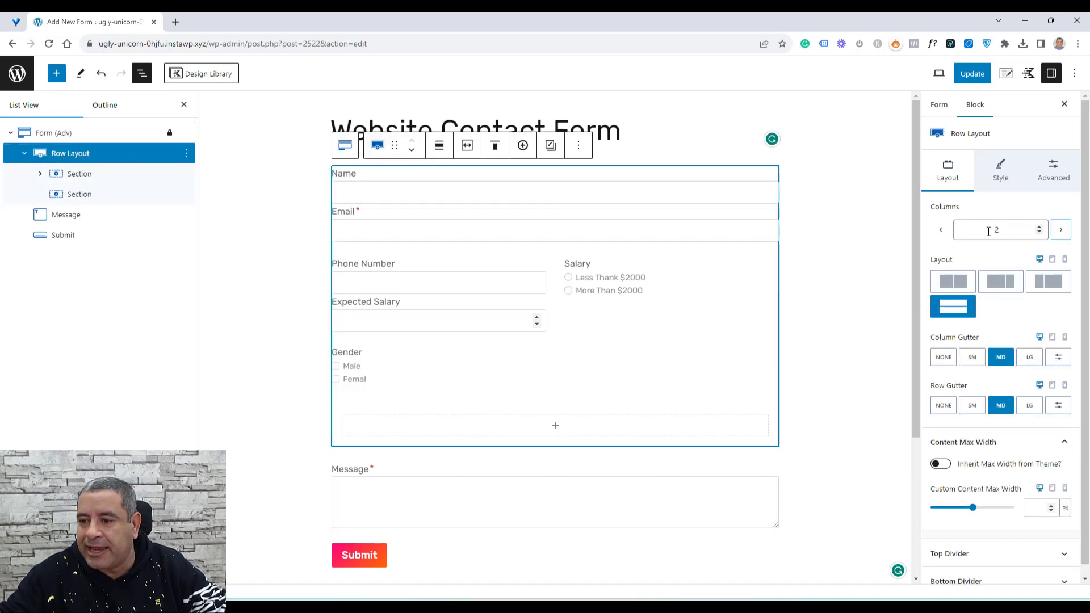
left_click(941, 232)
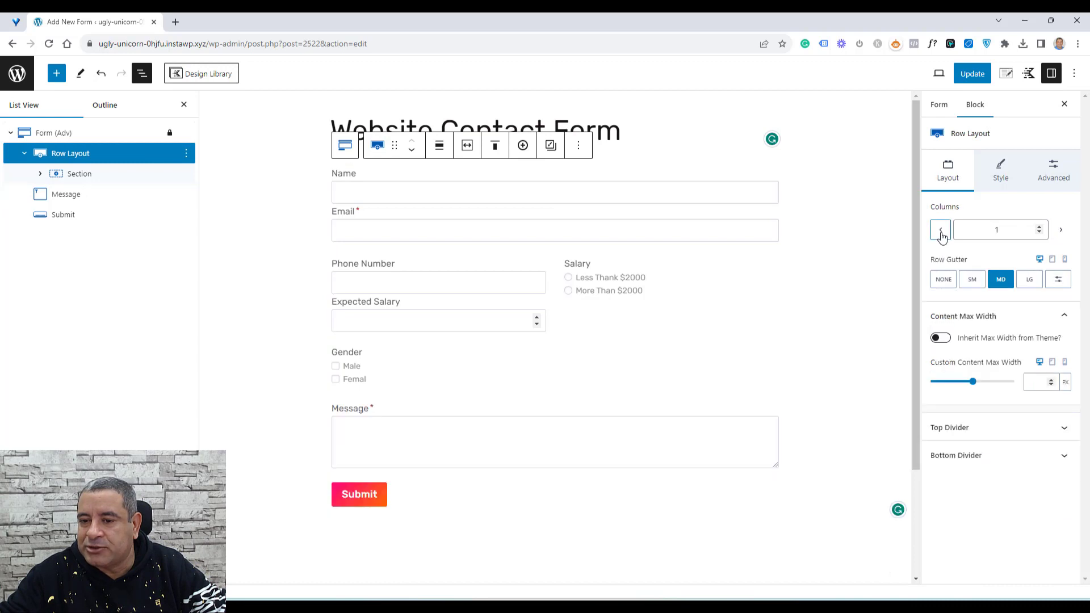
left_click(831, 339)
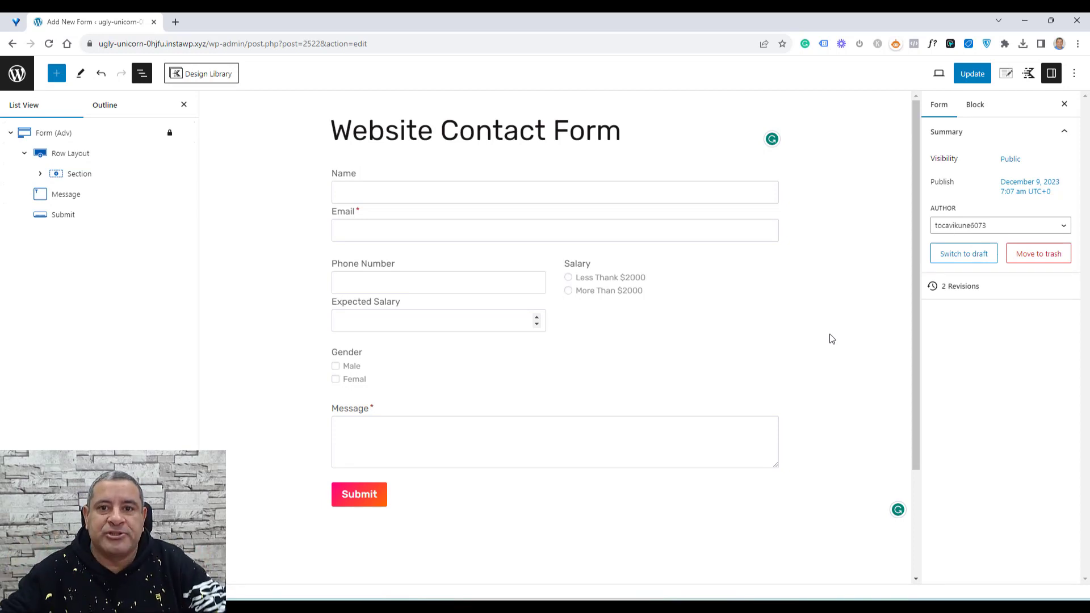
Give the whole advanced form the off-white palette background F7F4F1
left_click(66, 140)
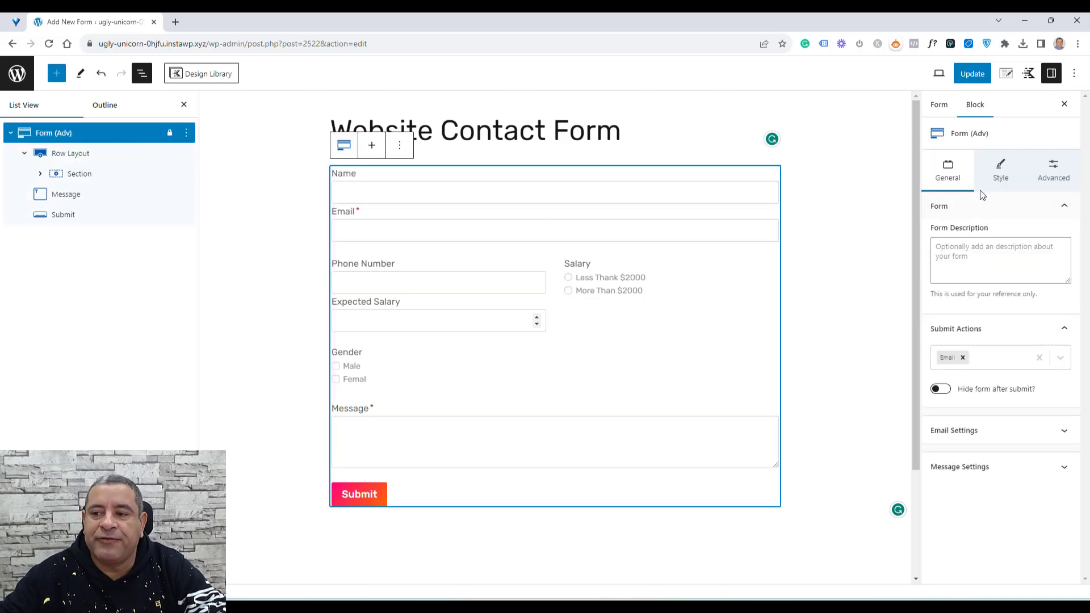
left_click(998, 181)
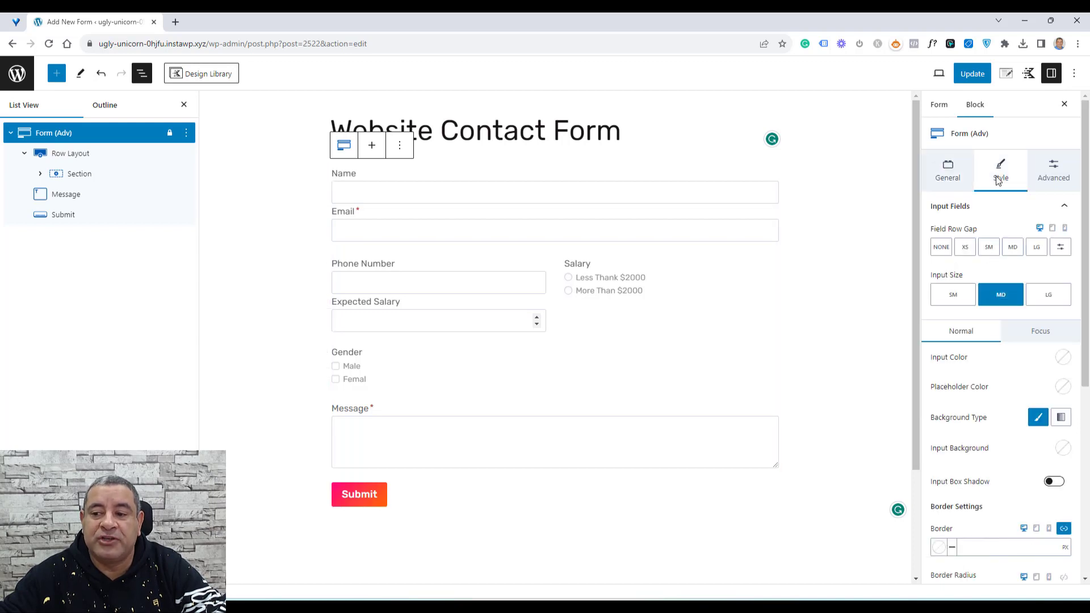
left_click(1054, 208)
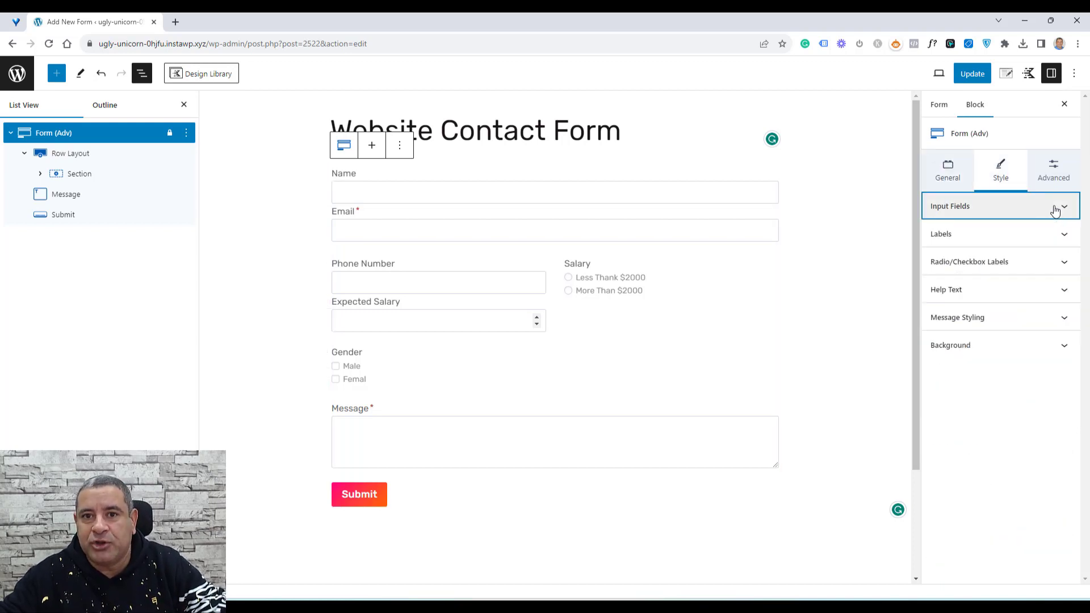
left_click(1061, 352)
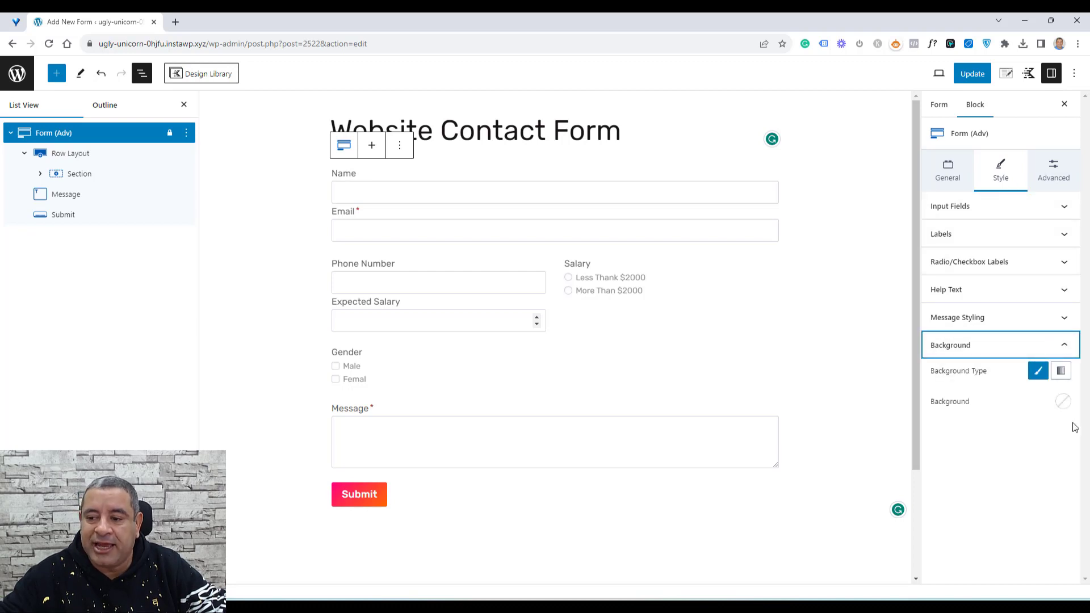
left_click(1062, 401)
left_click(1032, 378)
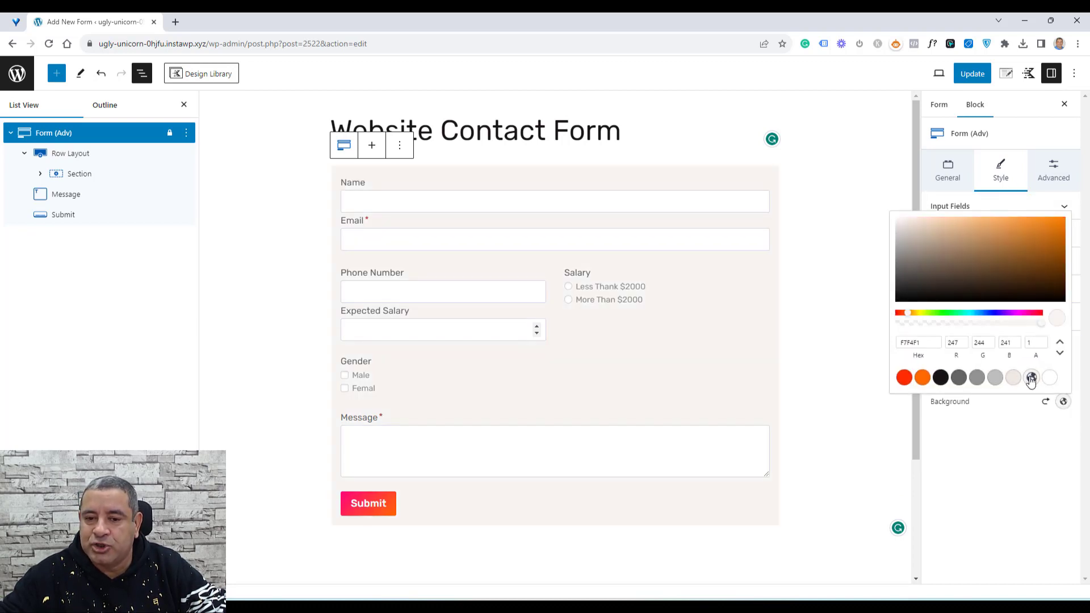
left_click(1030, 469)
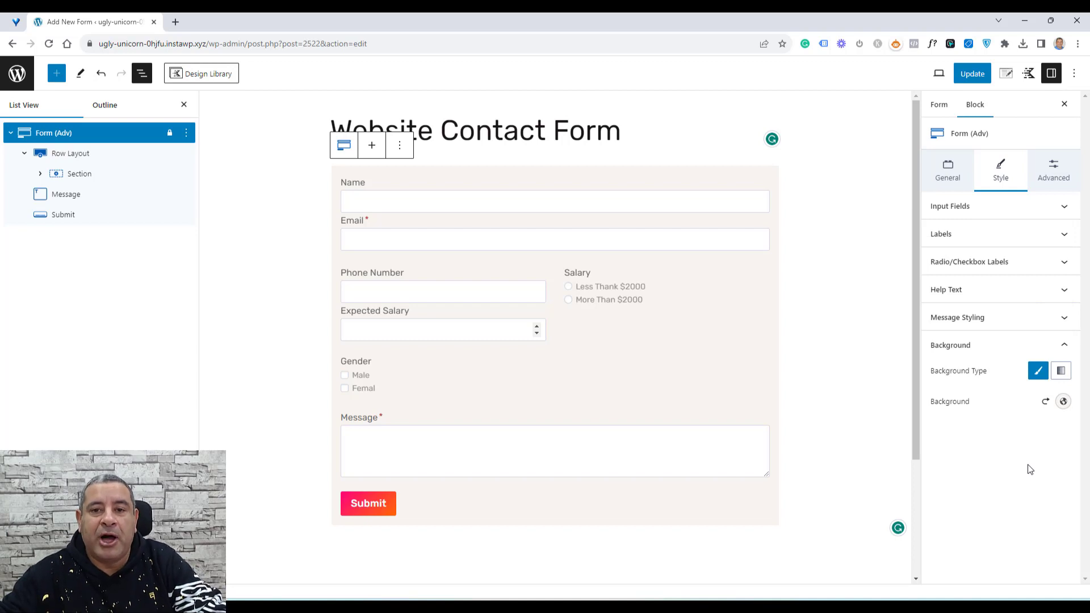
Try orange FF6900 as the form background, and replace it with the light grey palette colour
left_click(1063, 401)
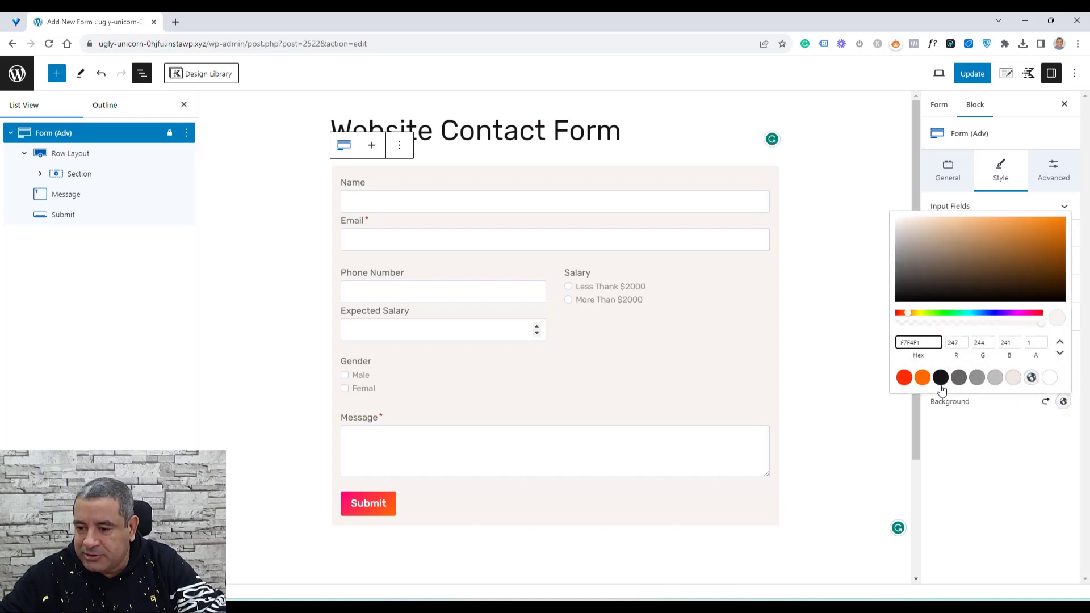
left_click(922, 378)
left_click(1012, 474)
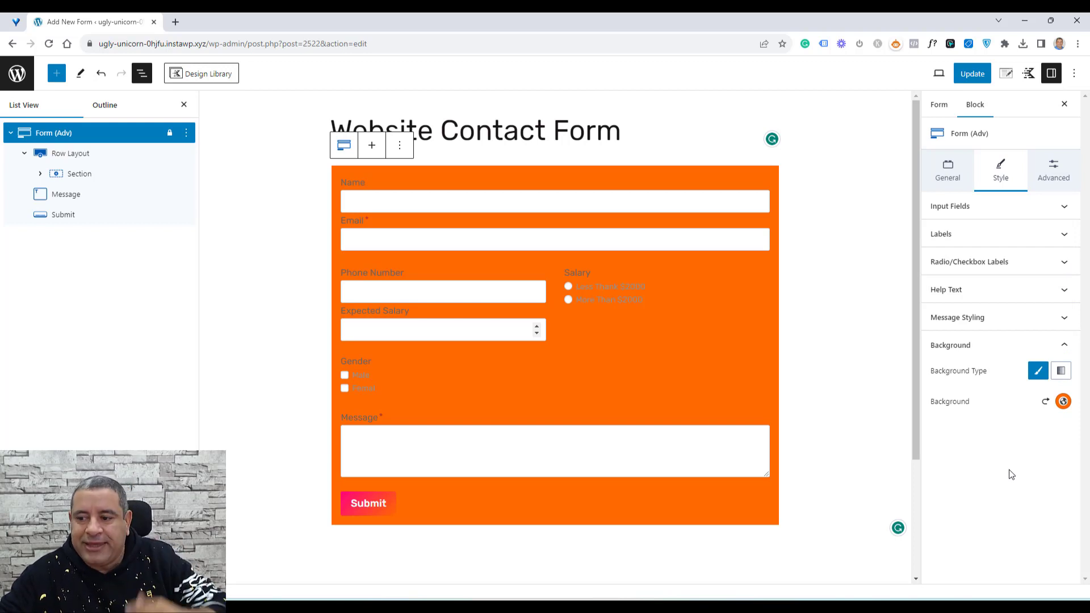
left_click(1063, 402)
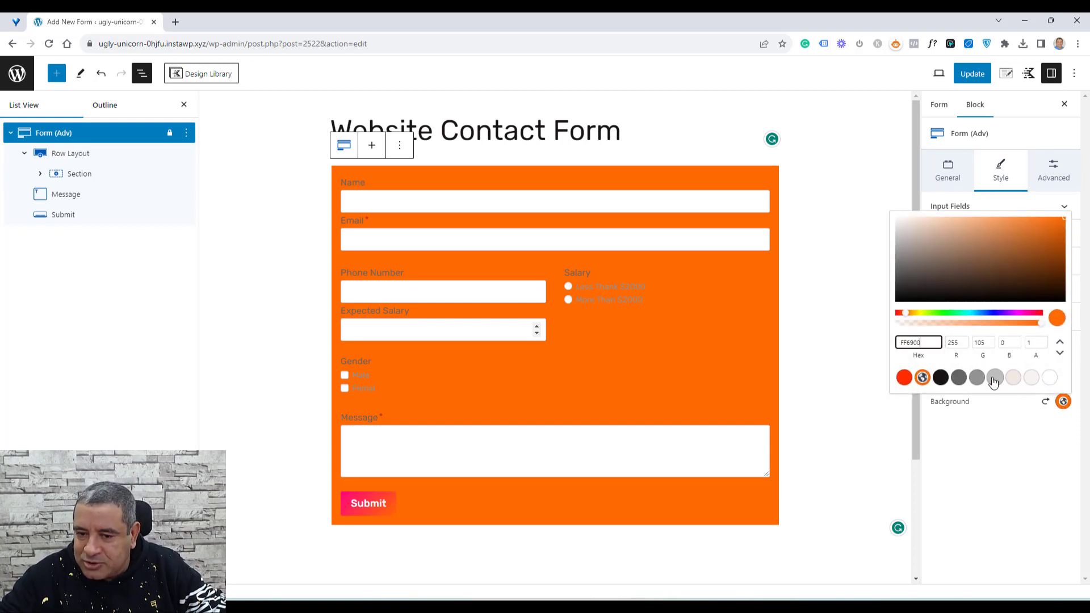
left_click(995, 377)
left_click(1012, 475)
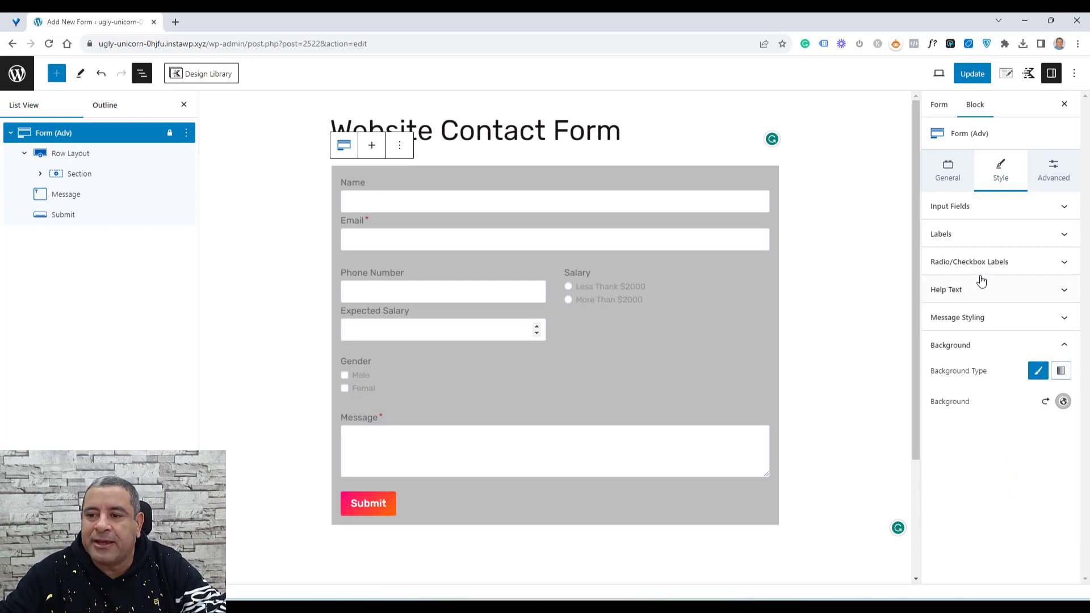
Set the font size of the form's field labels to MD
left_click(976, 214)
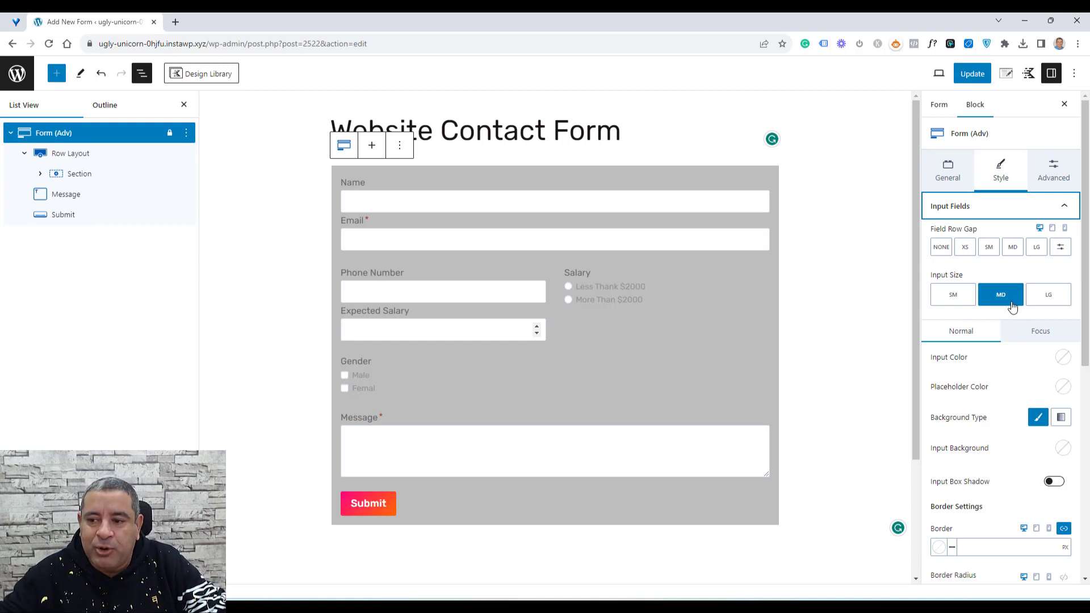
left_click(1013, 209)
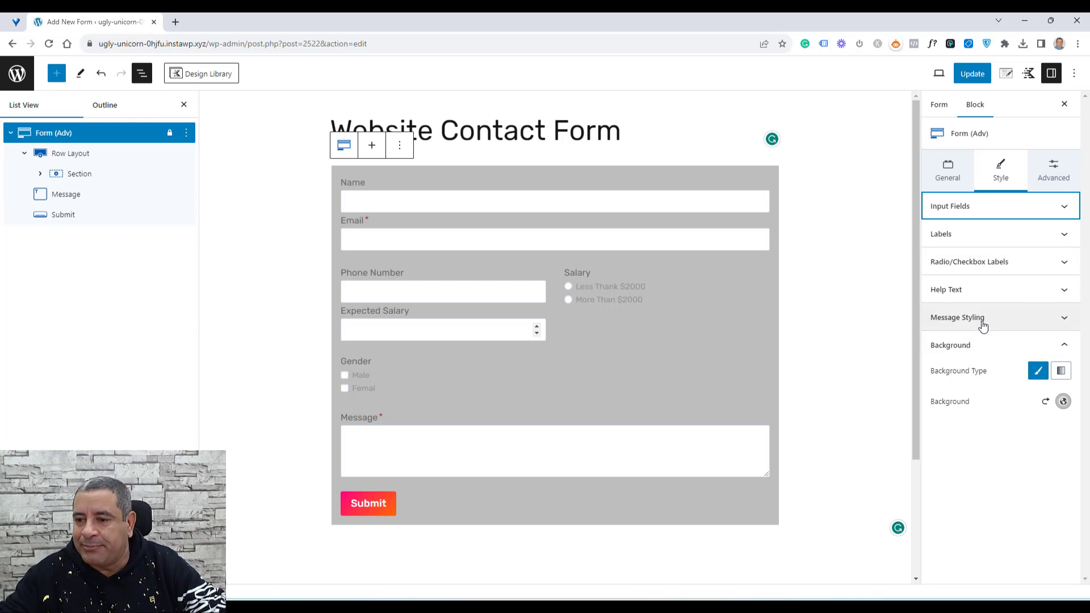
left_click(986, 240)
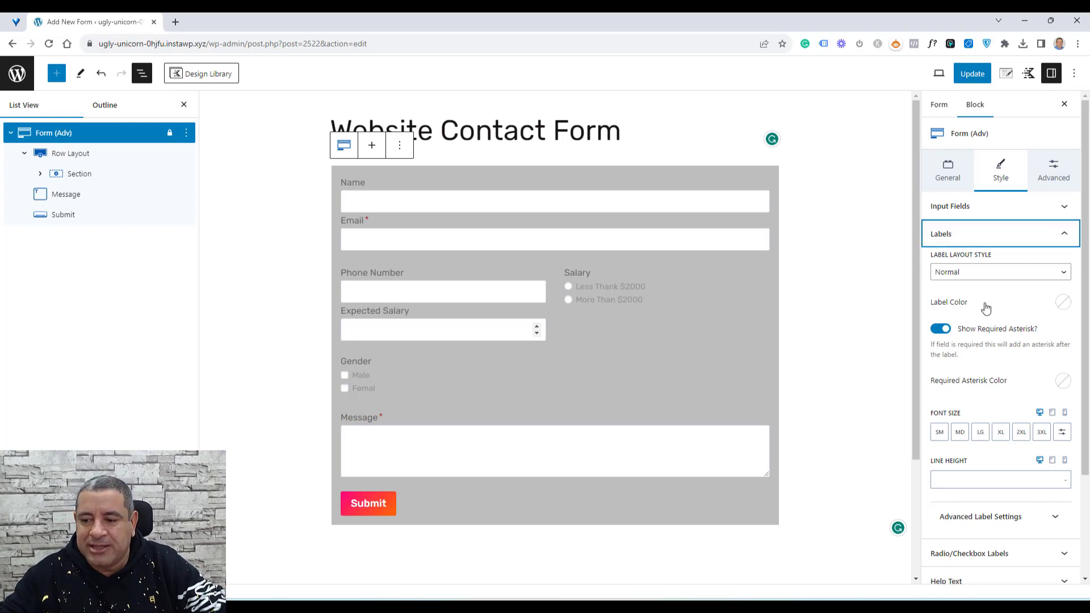
left_click(959, 432)
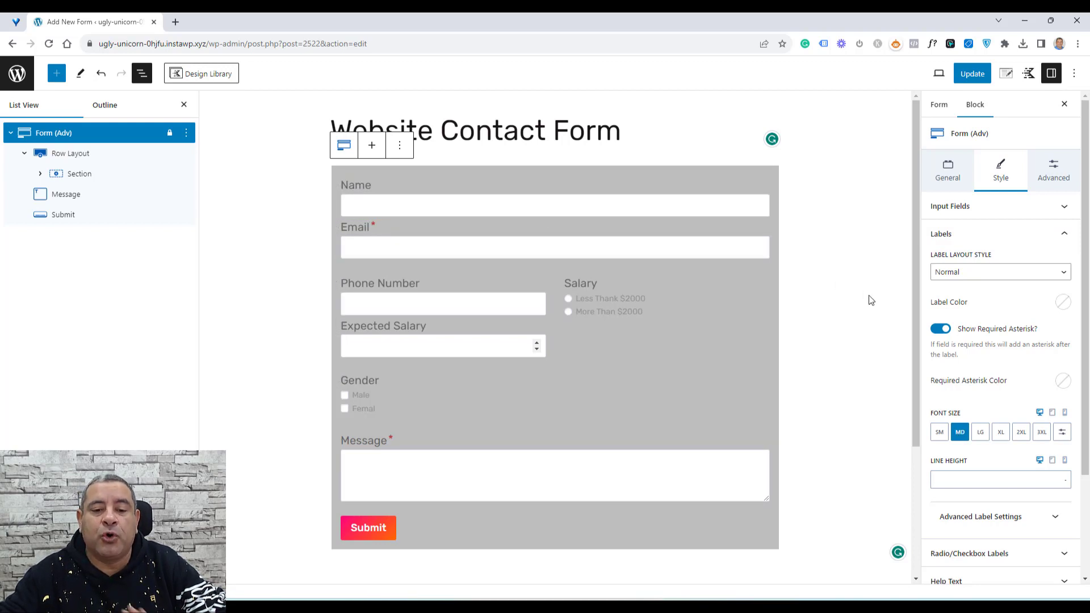
left_click(974, 234)
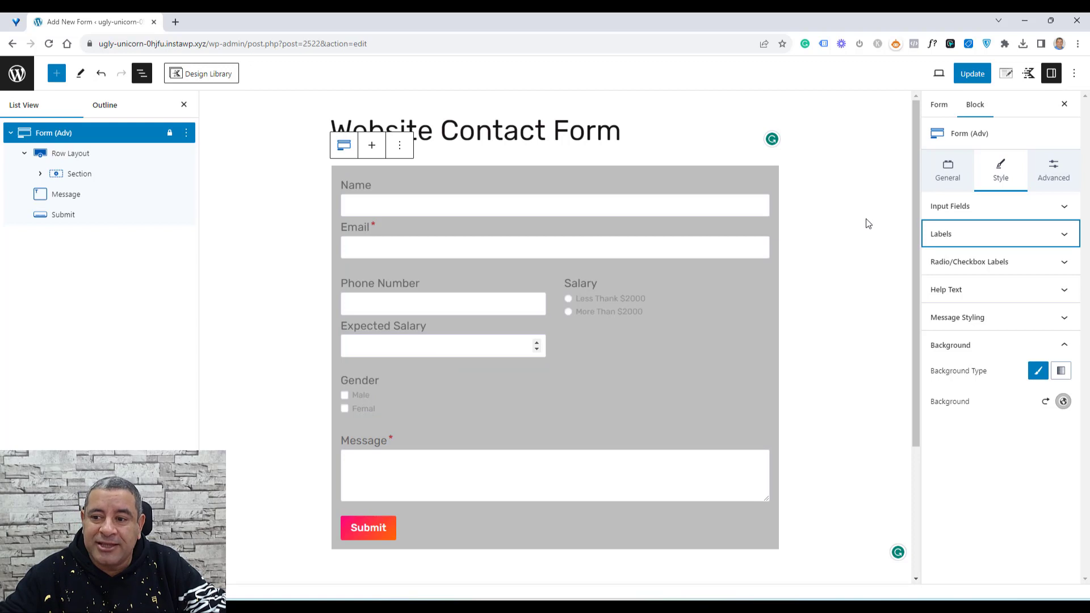
Try the MD font size for the form's input fields, and set it to SM instead
left_click(945, 214)
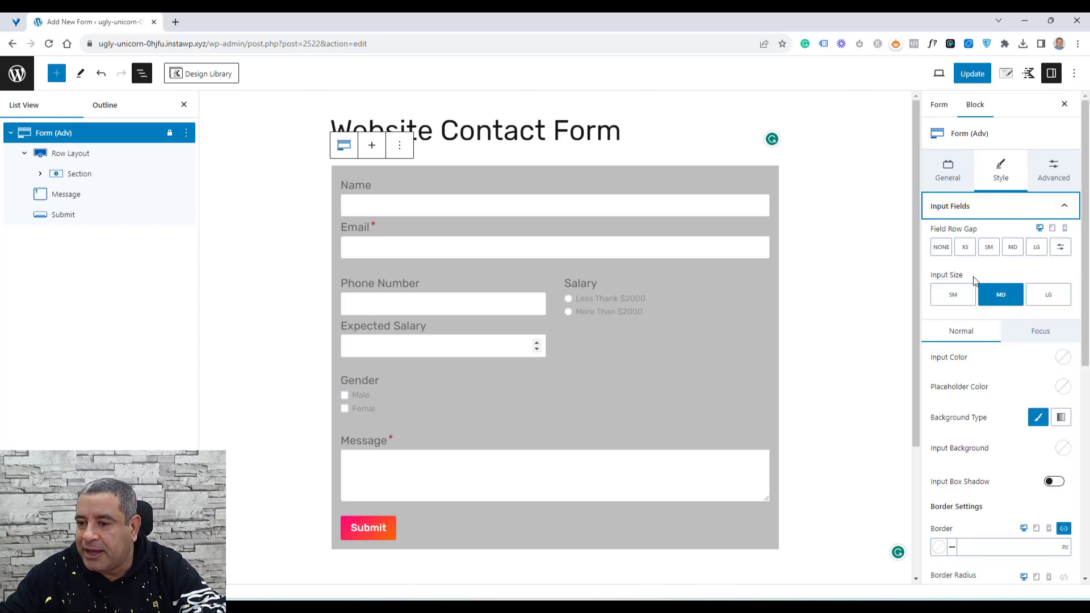
scroll(978, 377, "down", 2)
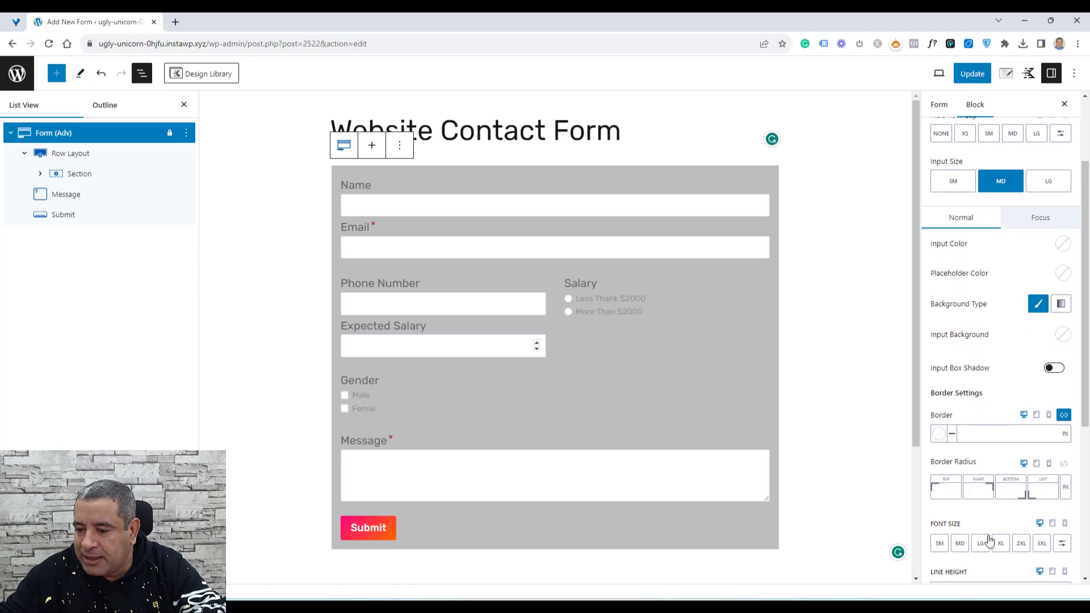
left_click(959, 545)
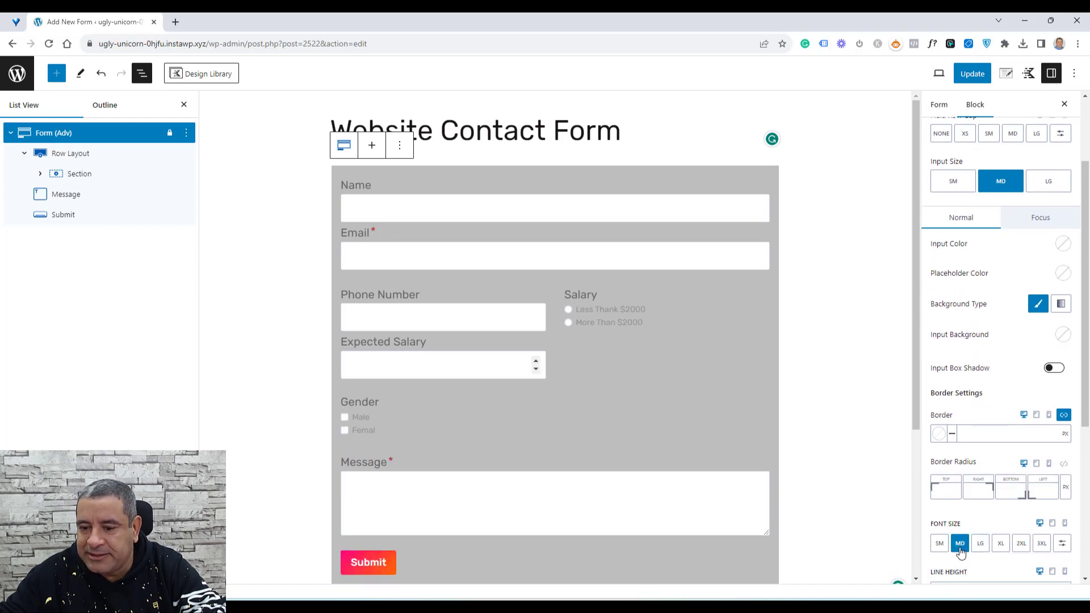
left_click(939, 545)
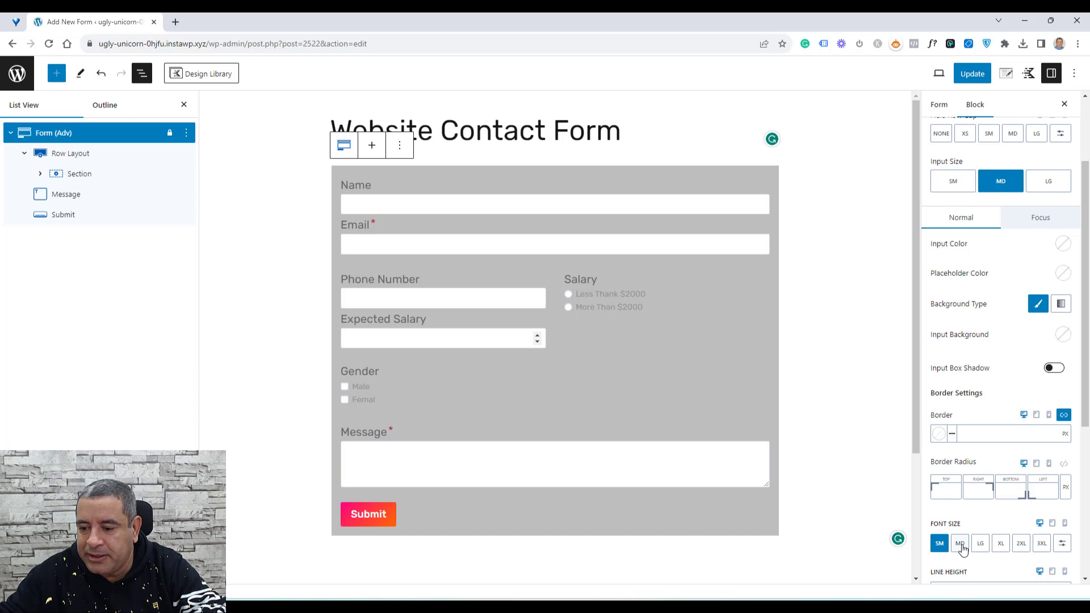
Review the advanced field settings, and set the form's field row gap to MD after trying SM
scroll(965, 528, "down", 2)
left_click(999, 515)
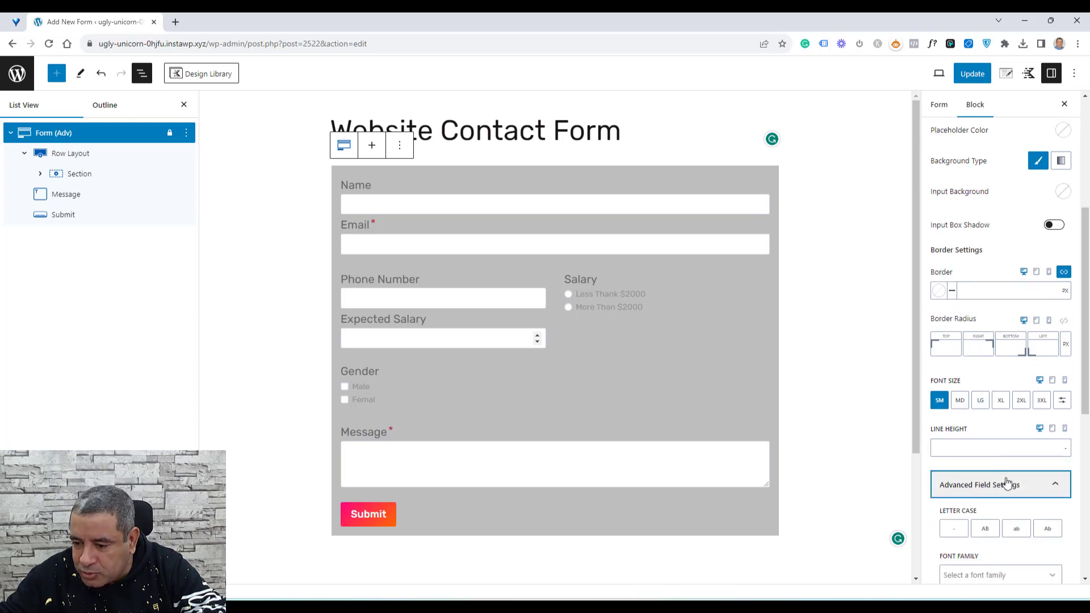
scroll(1006, 483, "down", 5)
scroll(1004, 341, "up", 2)
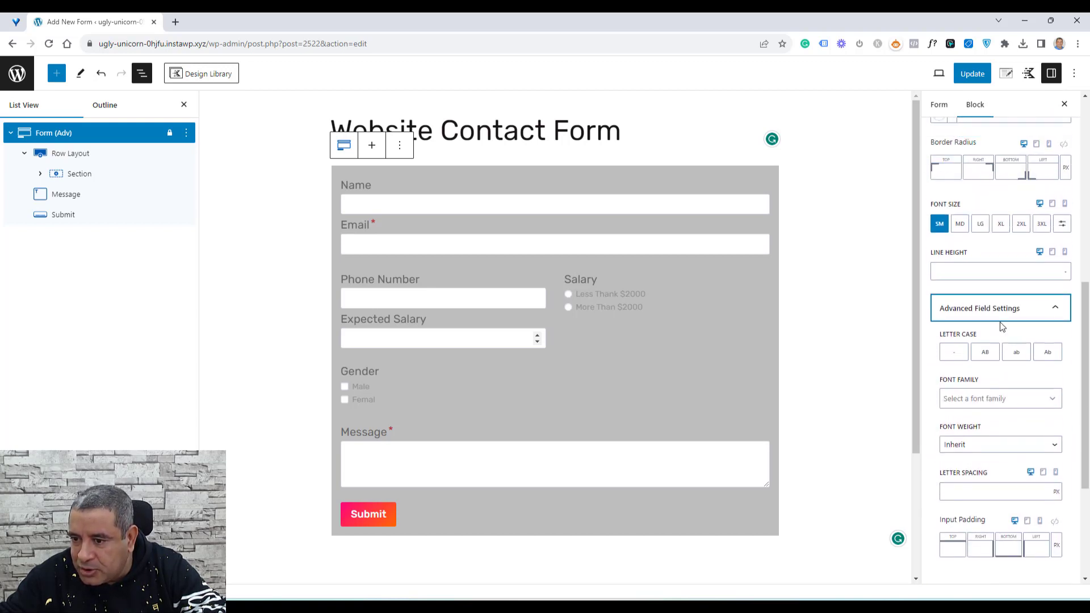
scroll(1002, 326, "up", 7)
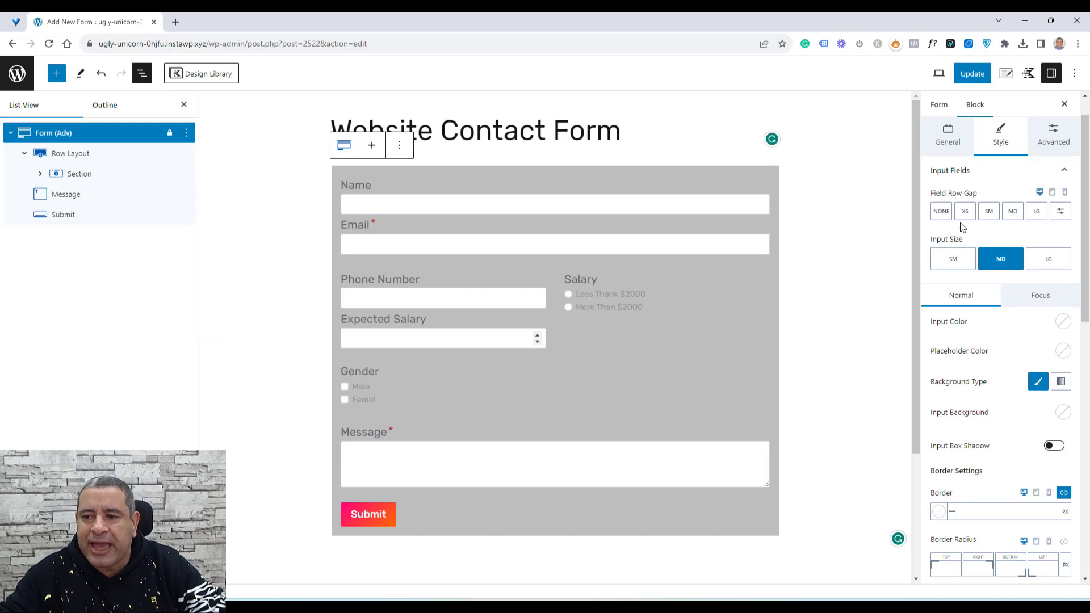
left_click(989, 215)
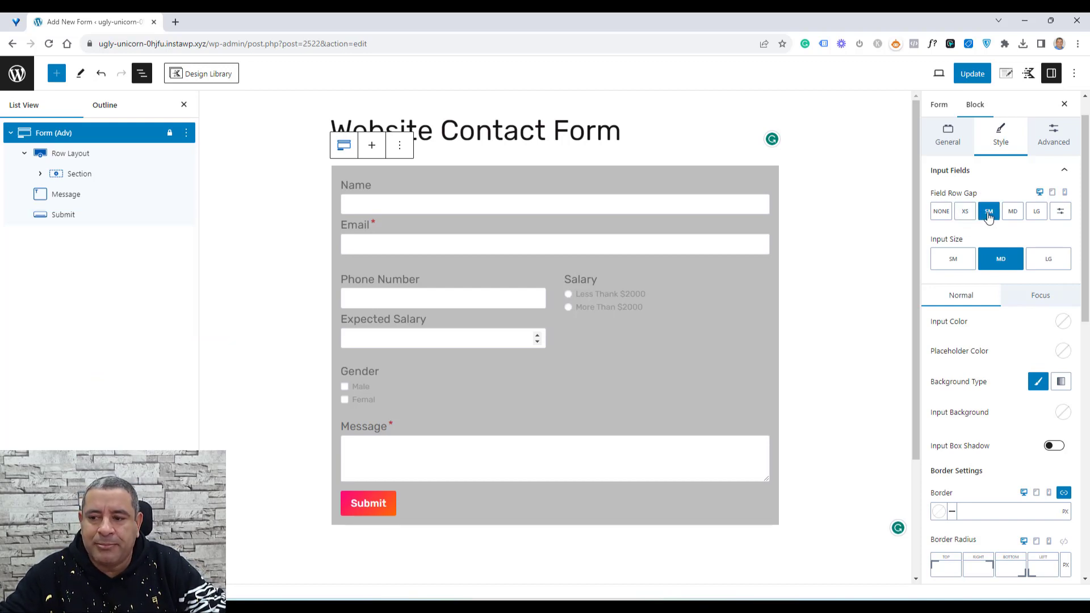
left_click(1012, 212)
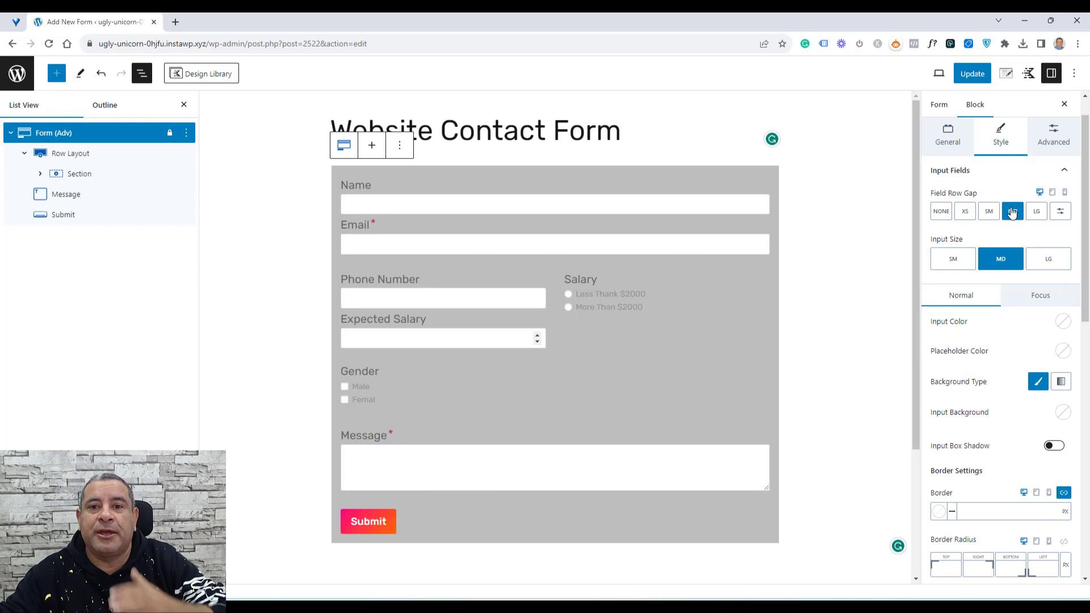
left_click(987, 172)
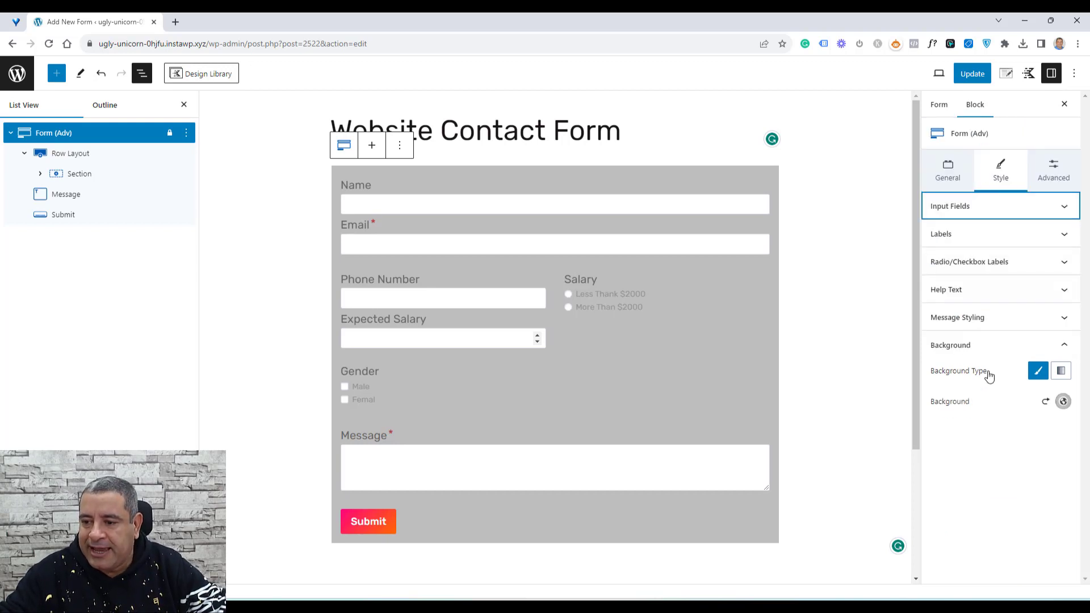
Try the orange palette colour for the form's radio and checkbox labels
left_click(971, 261)
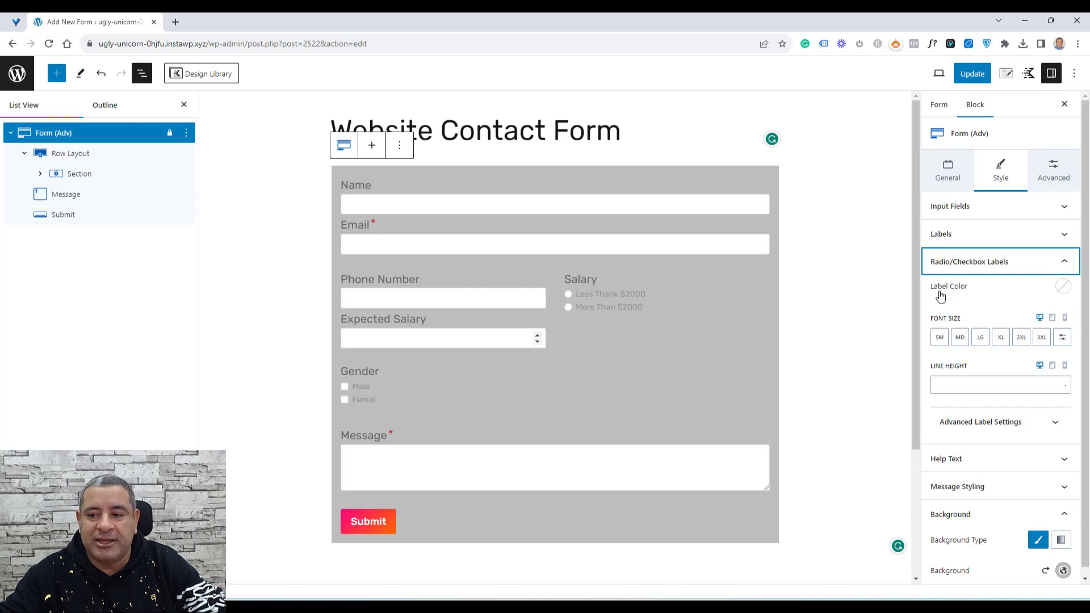
left_click(1063, 286)
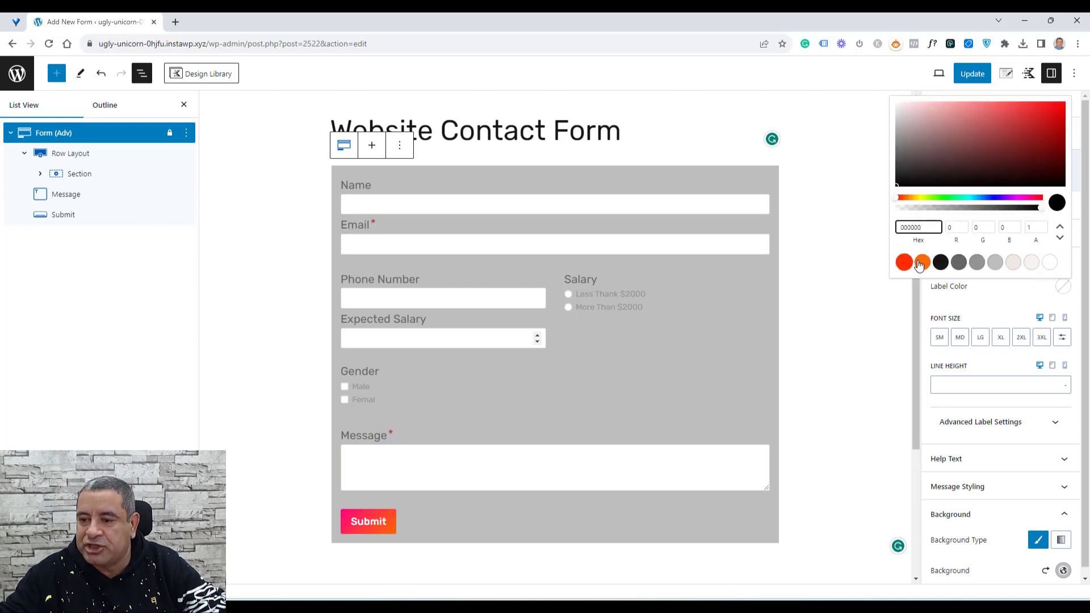
left_click(921, 262)
left_click(989, 308)
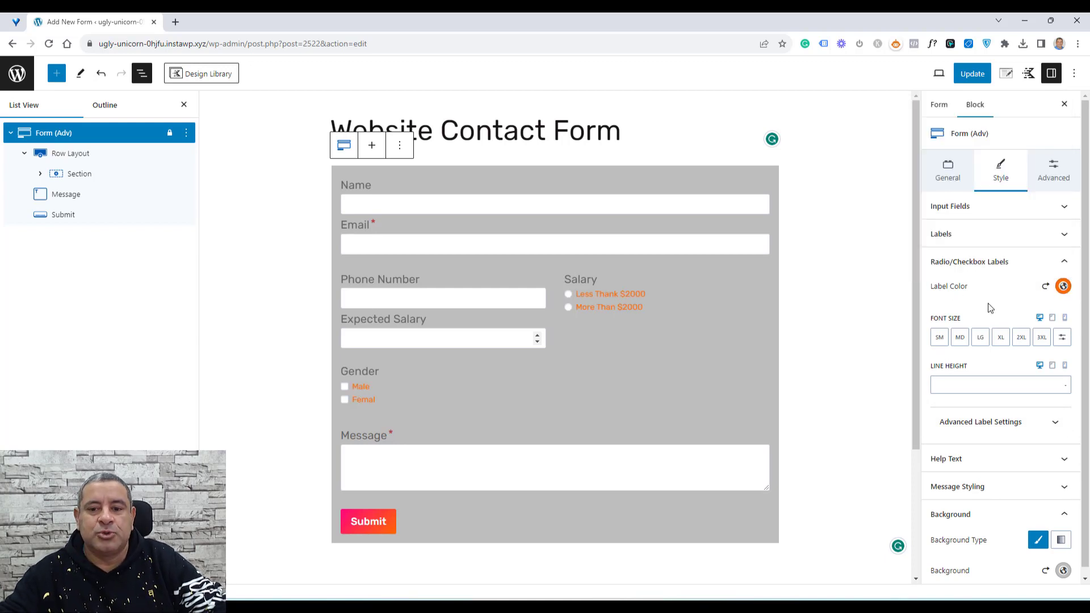
Set the text colour of the form's input fields to the palette red FF2C00
left_click(983, 210)
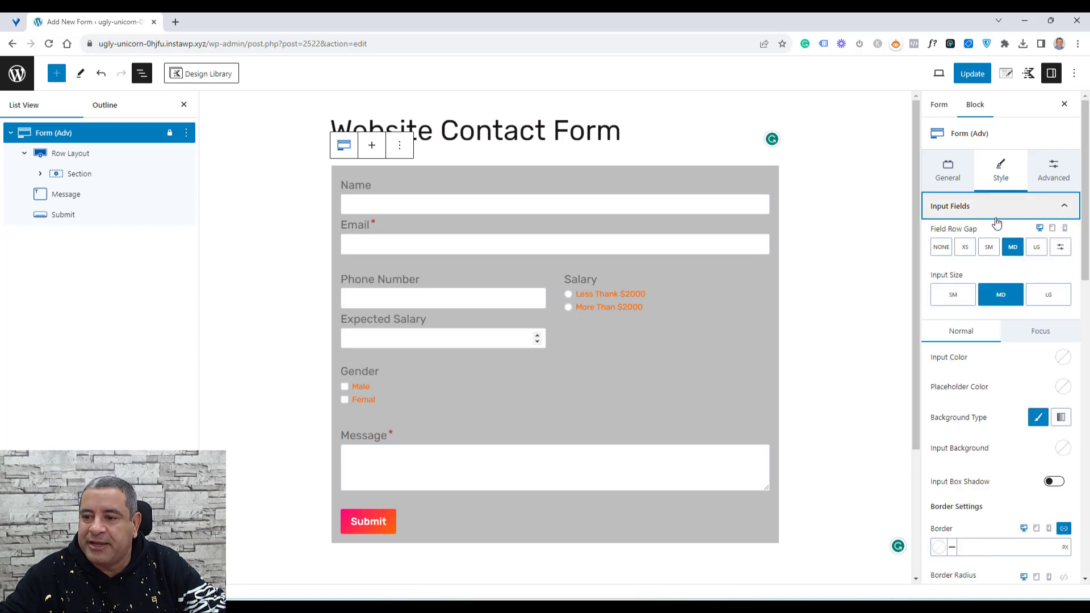
left_click(1063, 357)
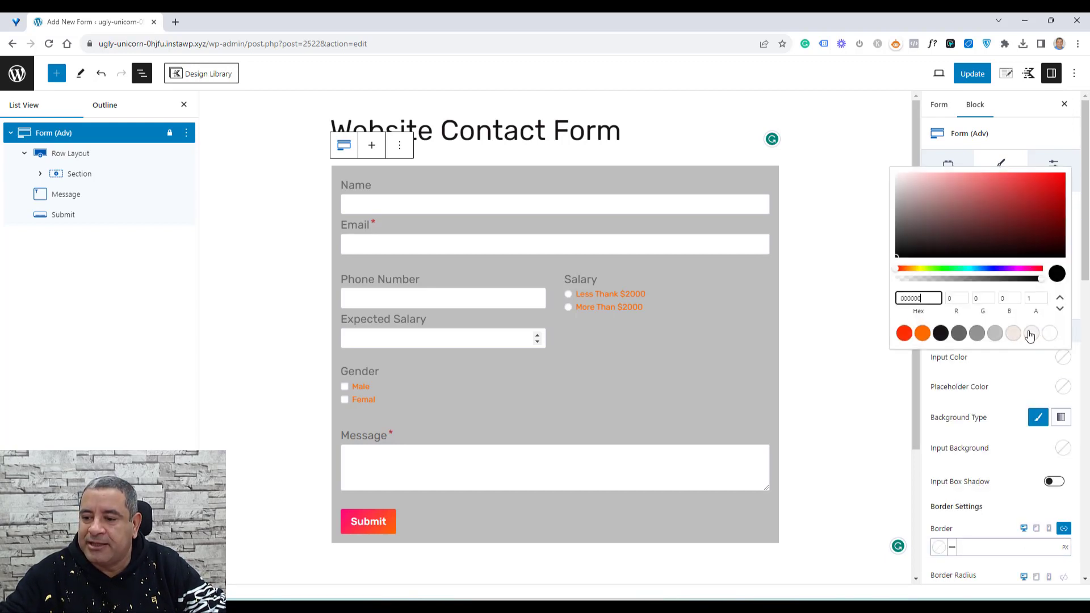
left_click(918, 335)
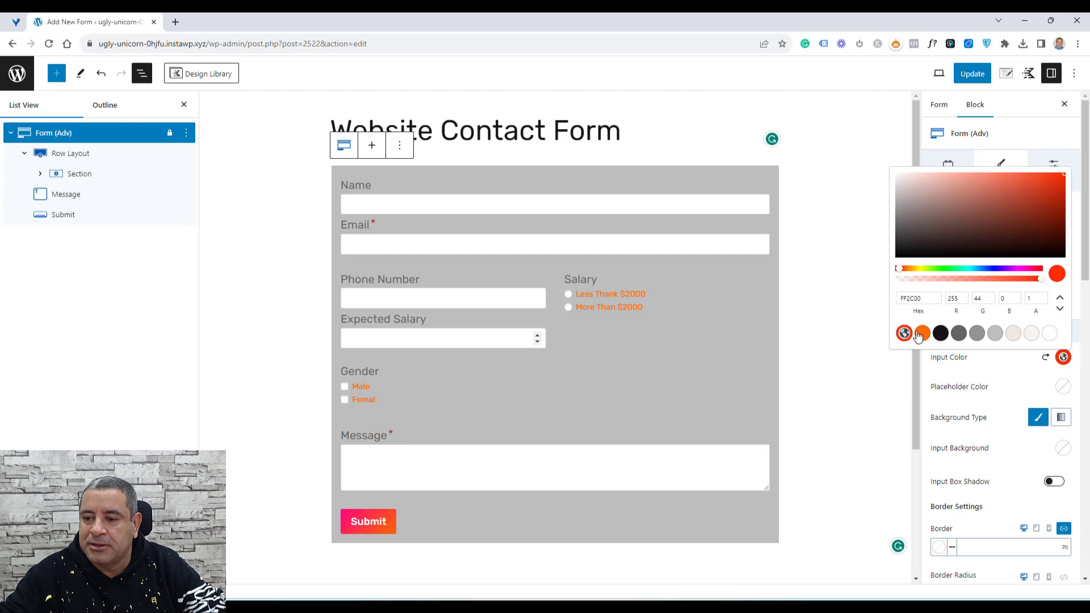
left_click(996, 377)
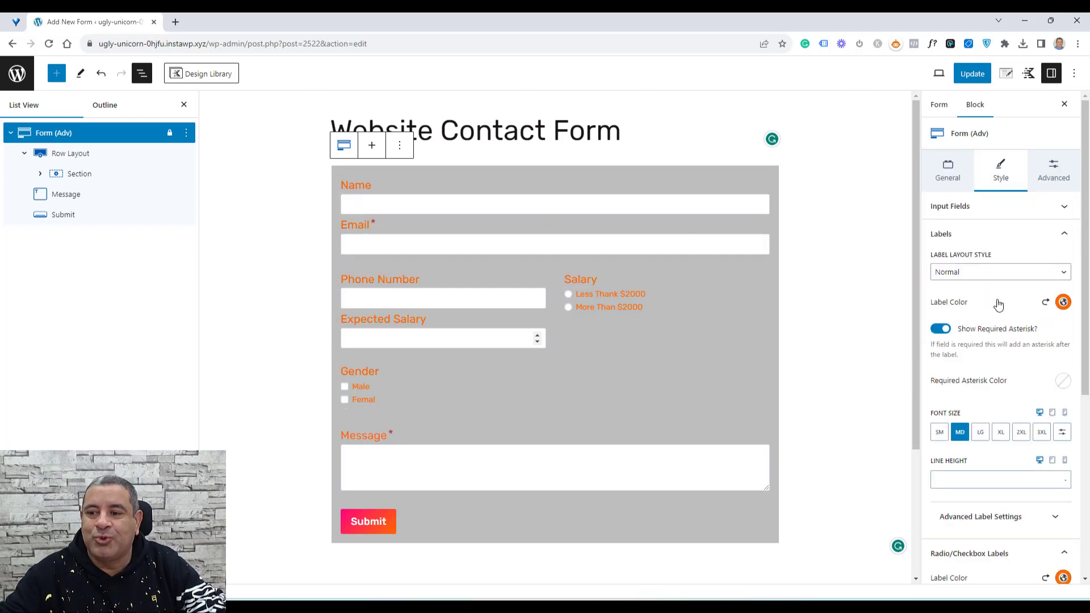
Try the palette red for the form's field labels, and replace it with the near-black 181415
left_click(1063, 302)
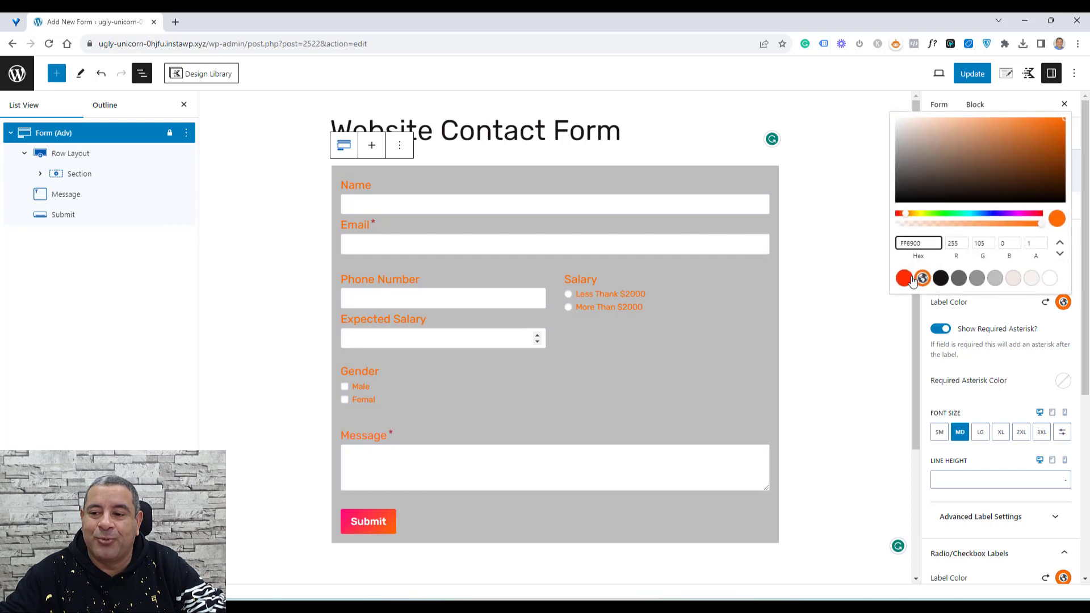
left_click(906, 279)
left_click(982, 322)
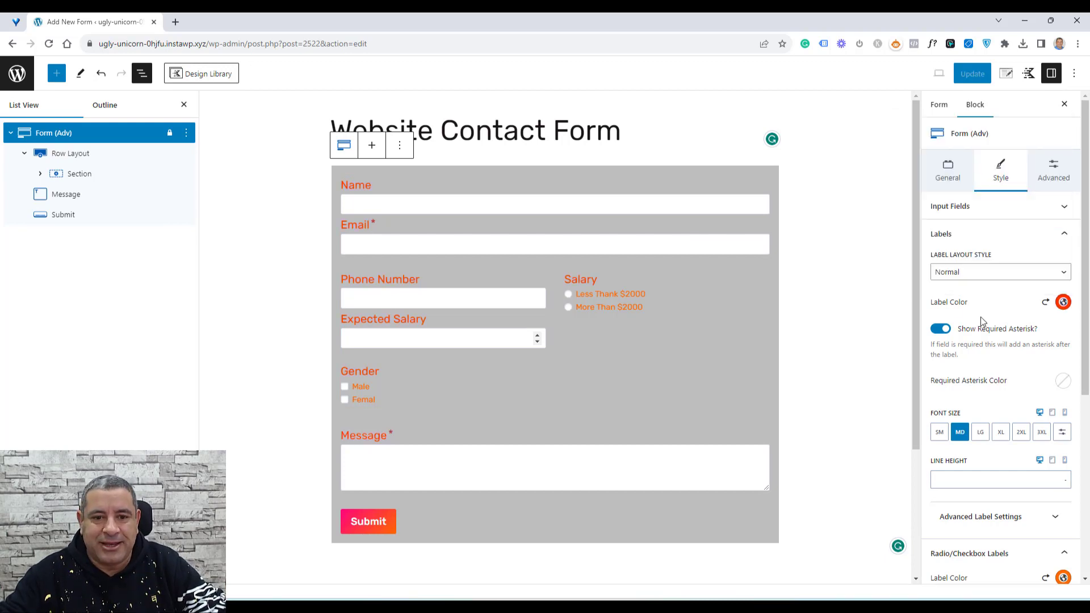
left_click(1063, 302)
left_click(941, 278)
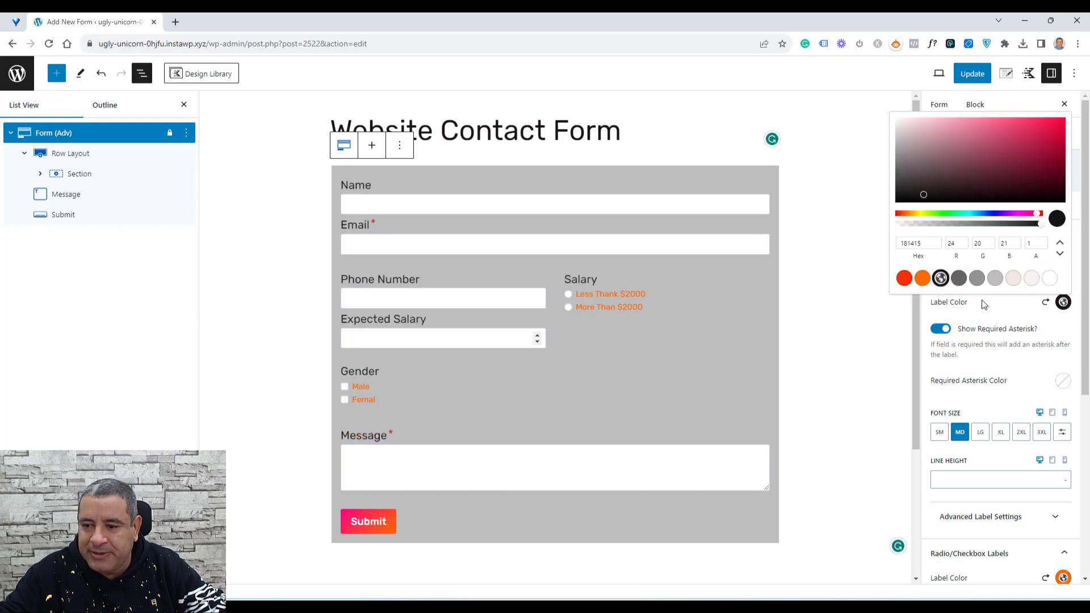
left_click(1028, 322)
left_click(978, 234)
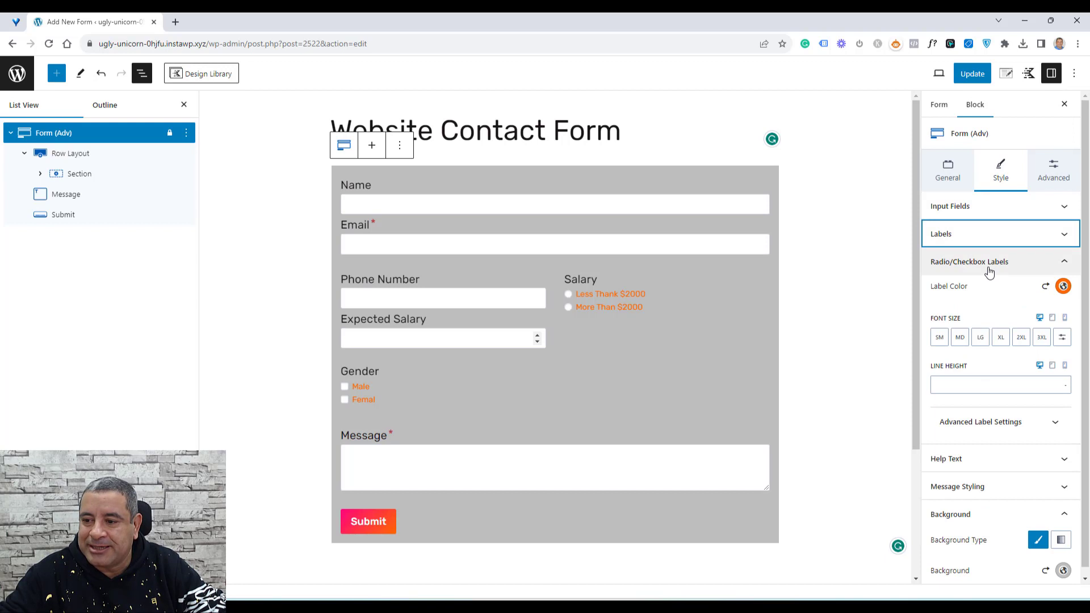
Set the radio and checkbox label colour to the near-black palette colour 181415
left_click(1061, 287)
left_click(940, 262)
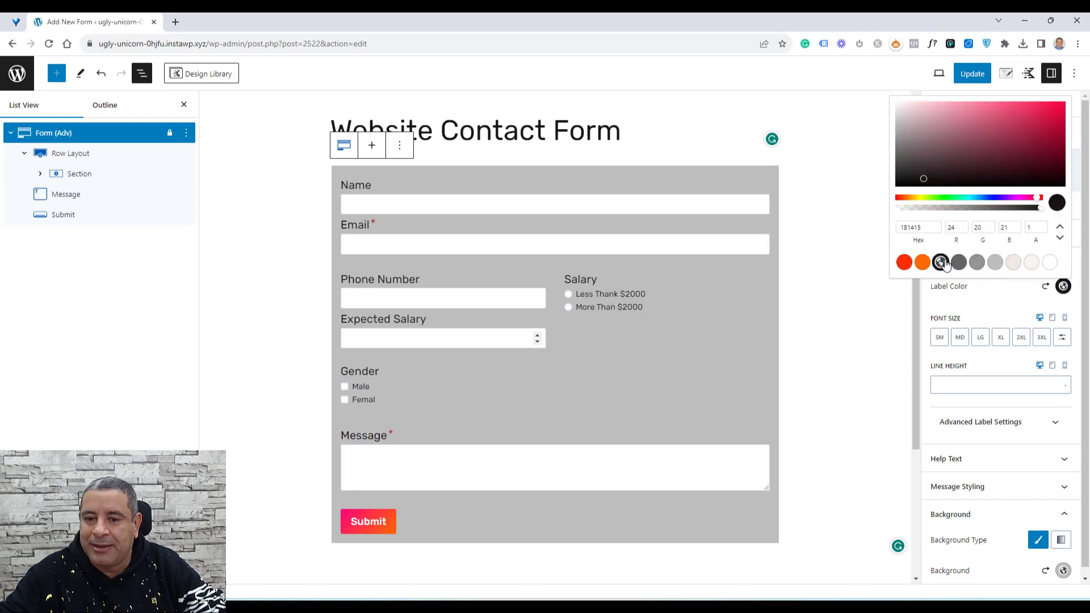
left_click(984, 297)
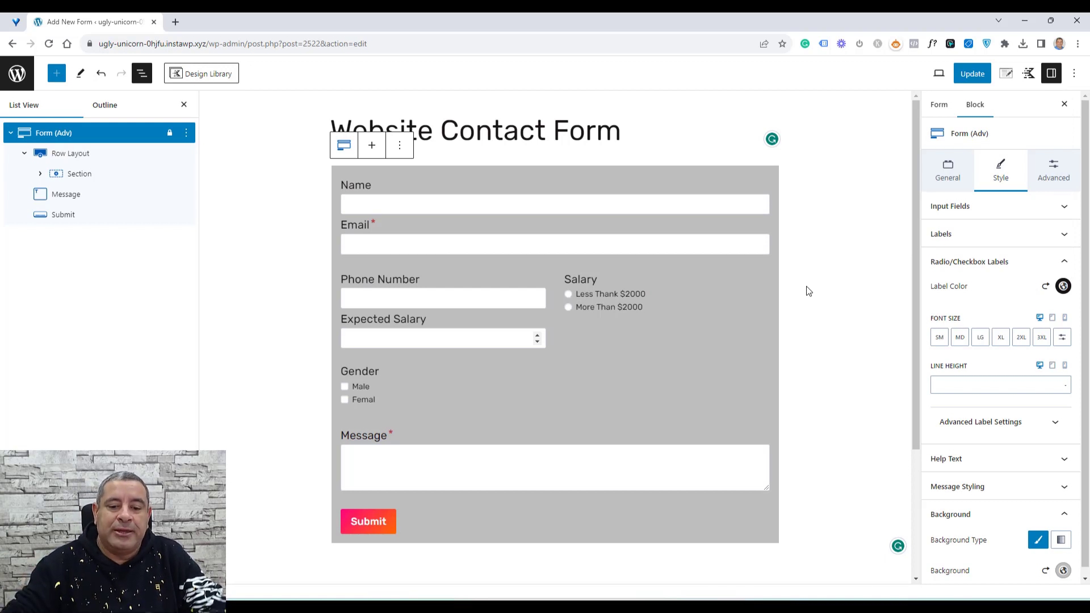
Change the submit button's text to "SEND YOUR APPLICATION" and update the form
double_click(373, 525)
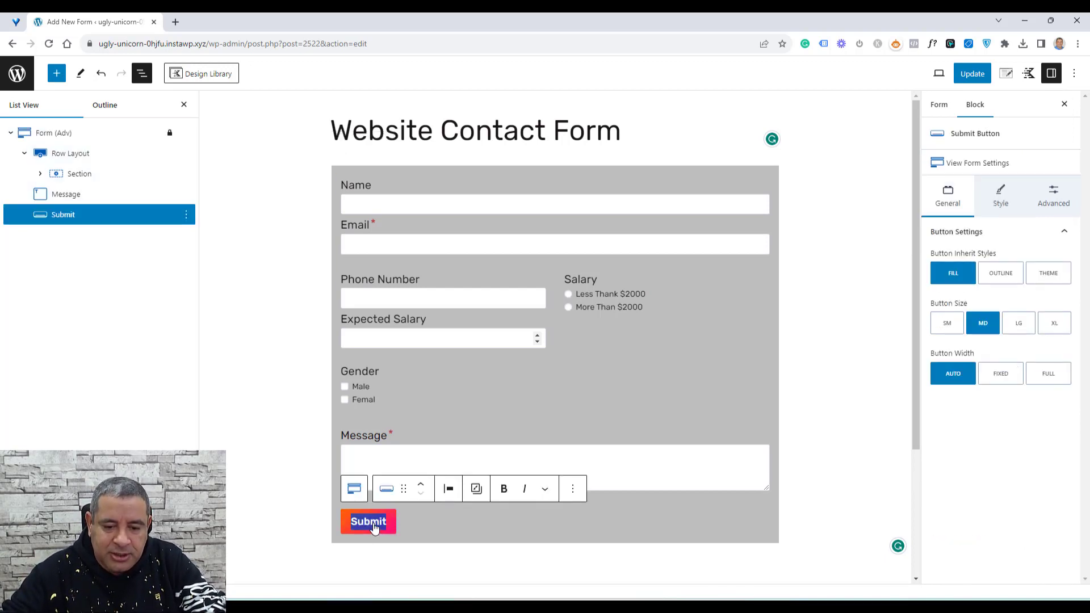
type("S")
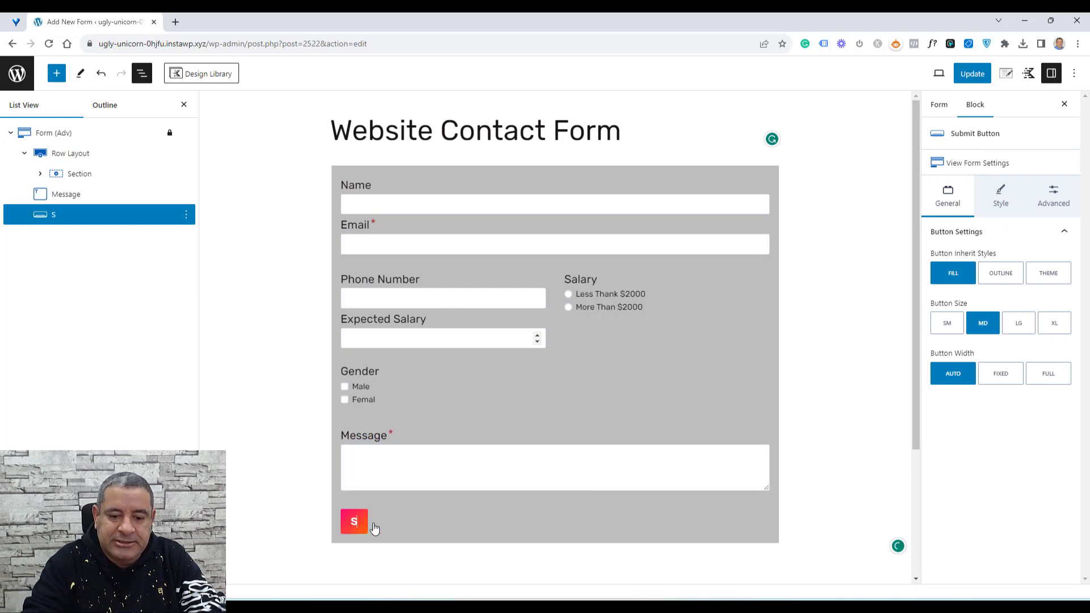
type("END you")
key("BackSpace")
key("BackSpace")
type("O")
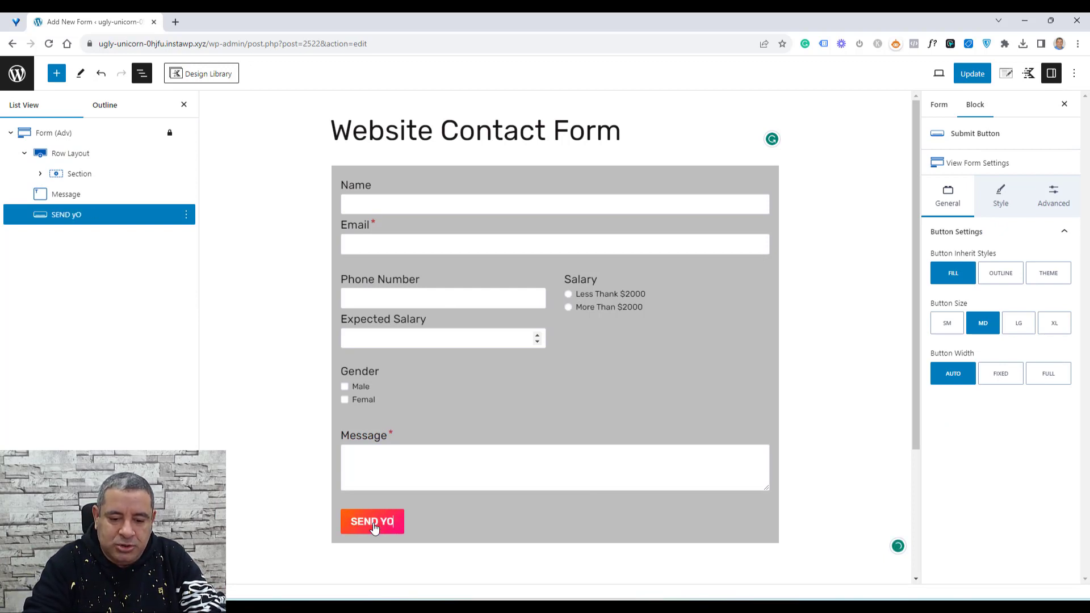
type("UR APPLICATION")
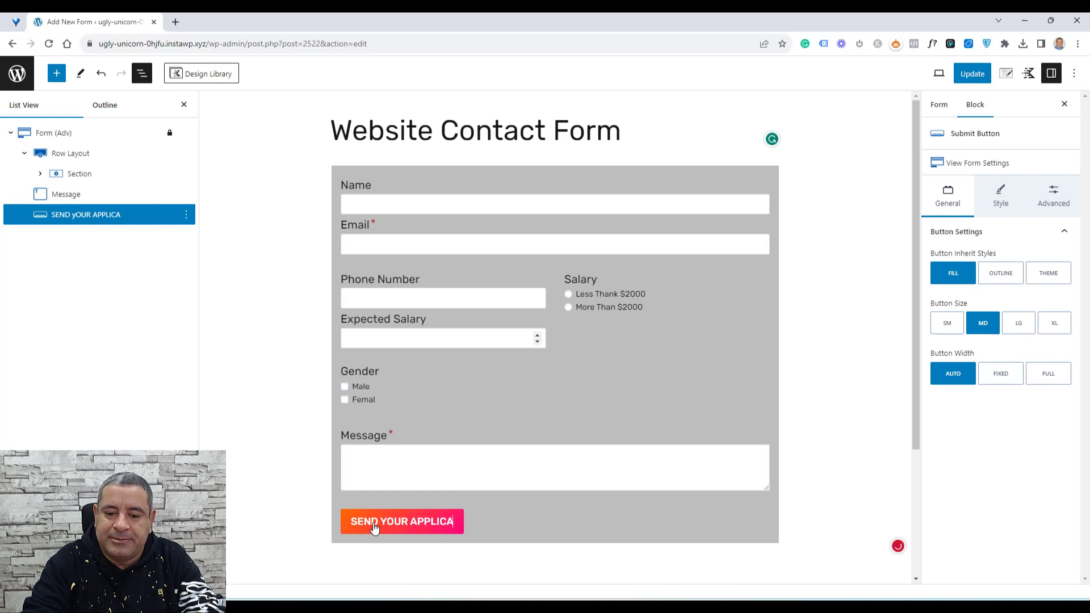
left_click(844, 320)
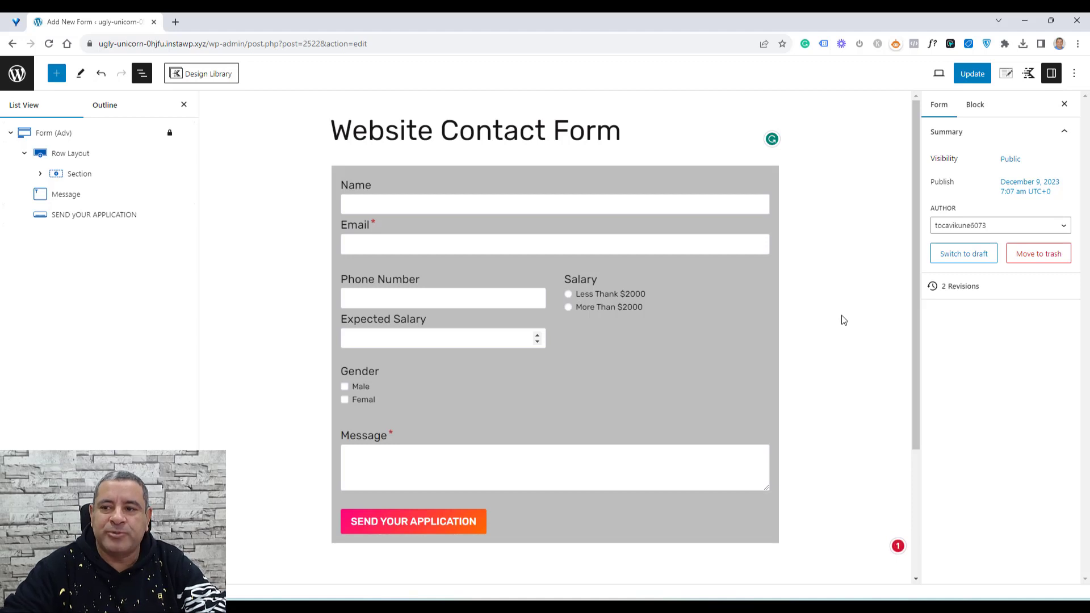
left_click(972, 73)
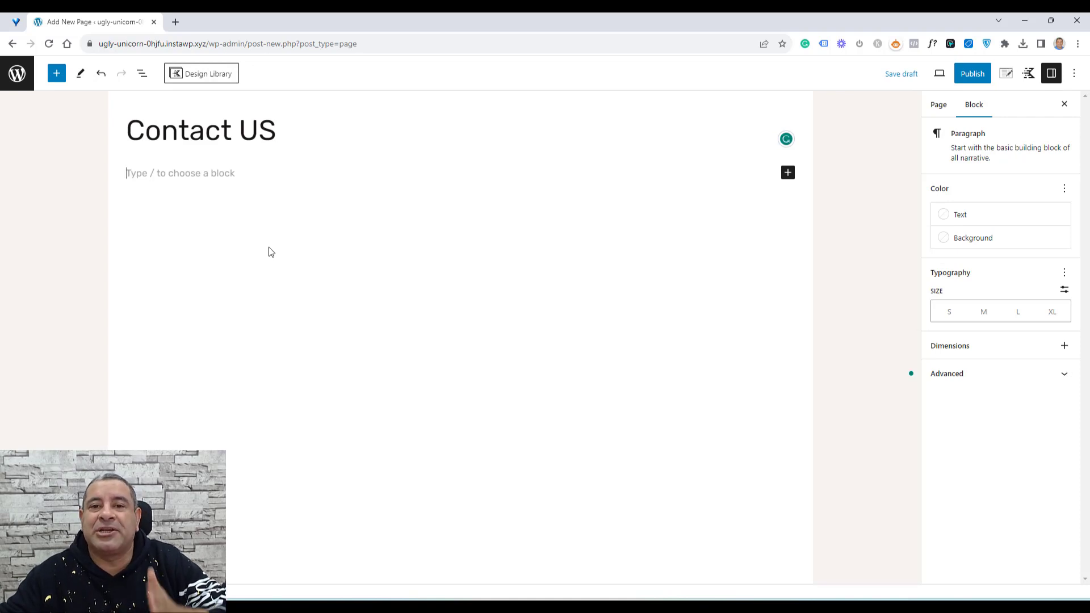
Insert a Form (Adv) block on the Contact US page and load the existing Website Contact Form into it
left_click(788, 173)
type("FORM")
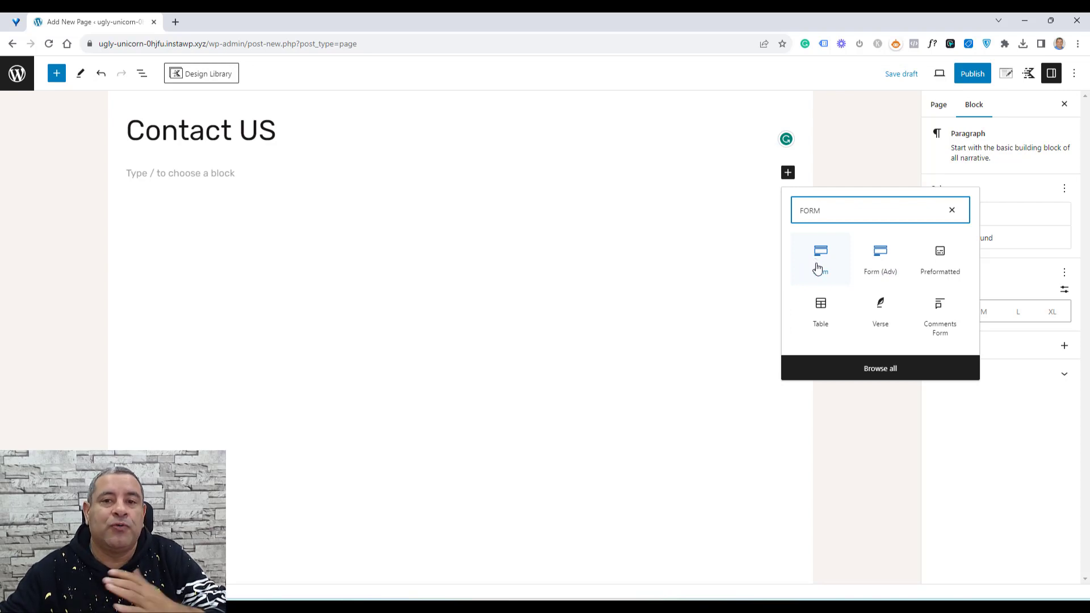
left_click(887, 273)
left_click(338, 230)
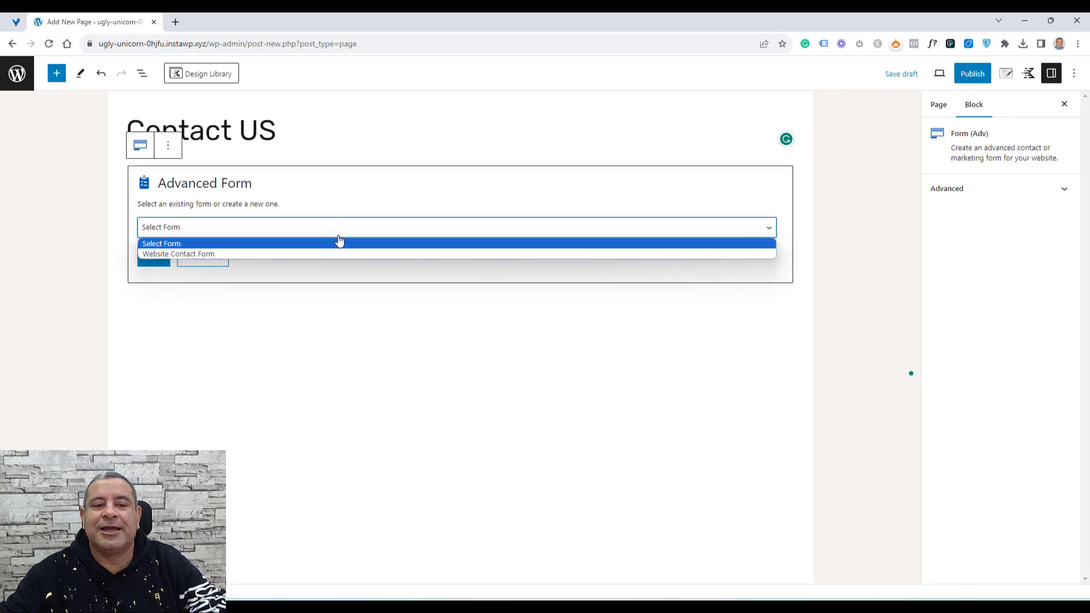
left_click(336, 251)
left_click(159, 257)
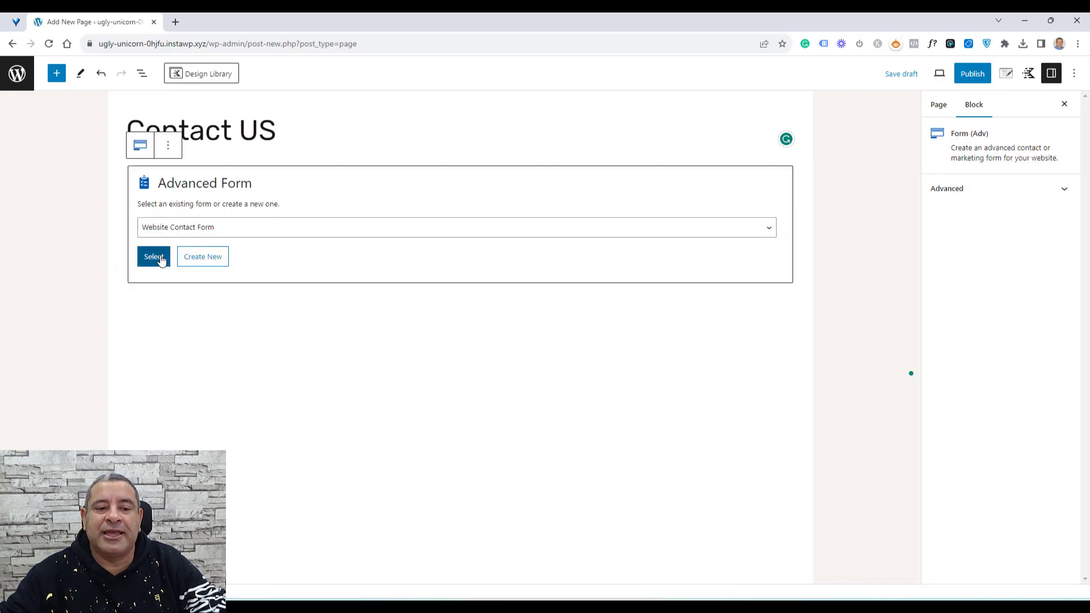
left_click(836, 259)
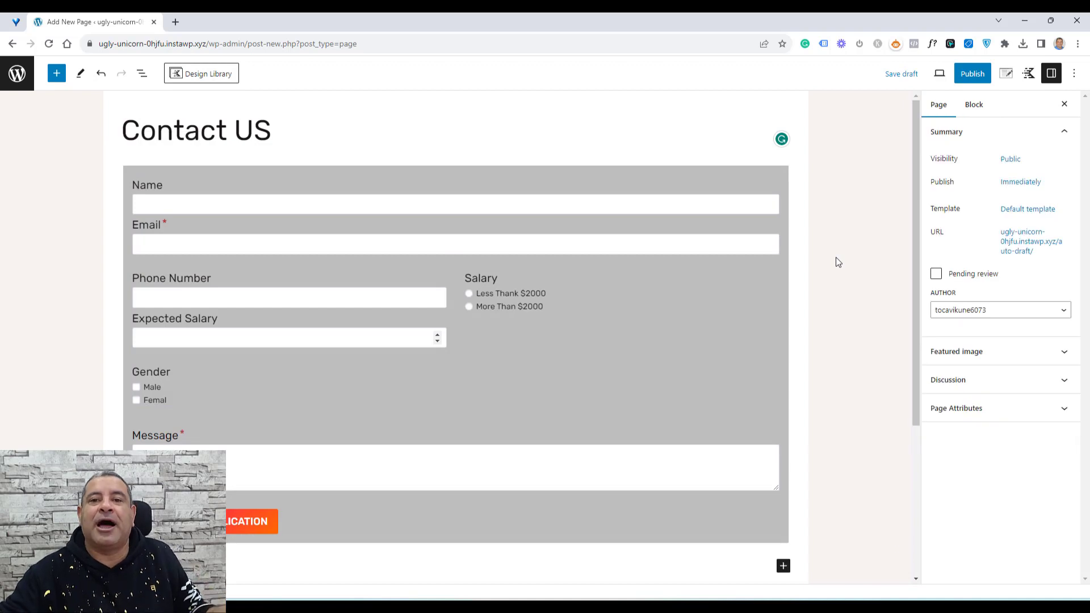
Publish the Contact US page and open the live page in a new tab to review its form
left_click(962, 76)
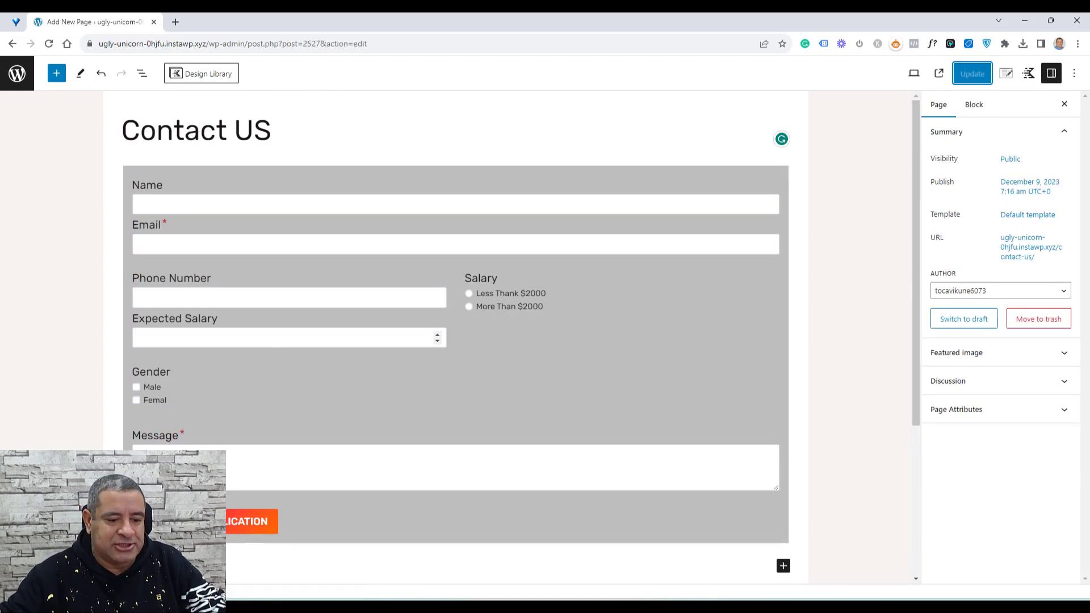
right_click(116, 409)
left_click(148, 414)
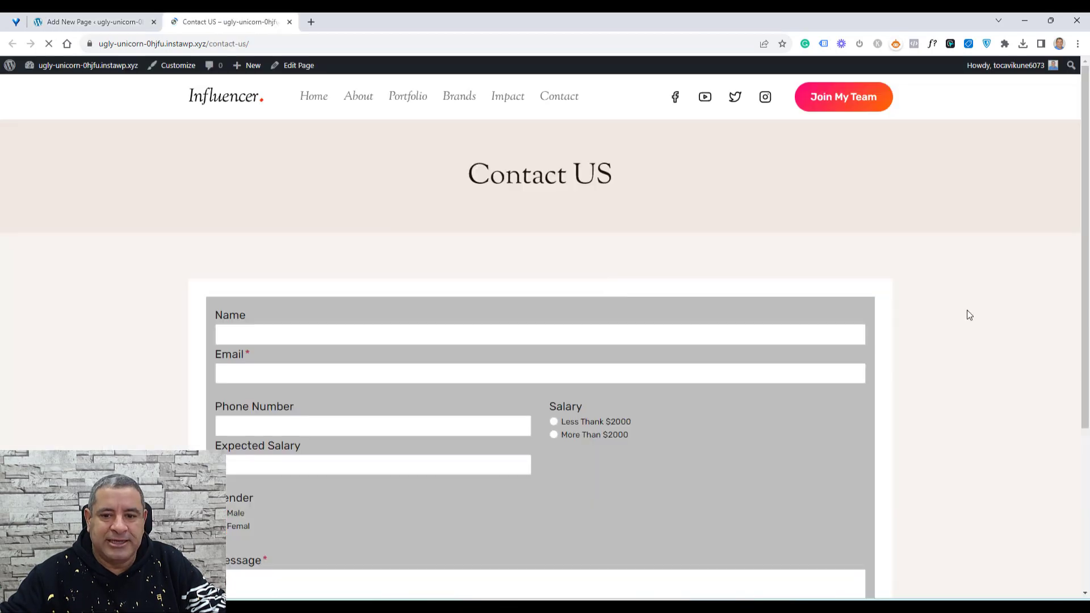
scroll(988, 325, "down", 4)
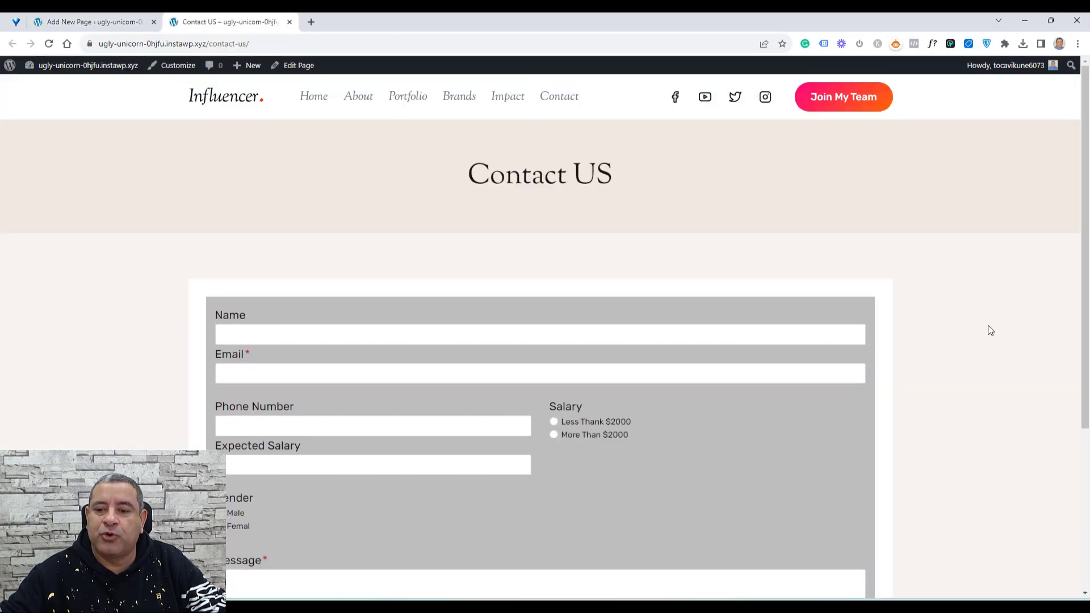